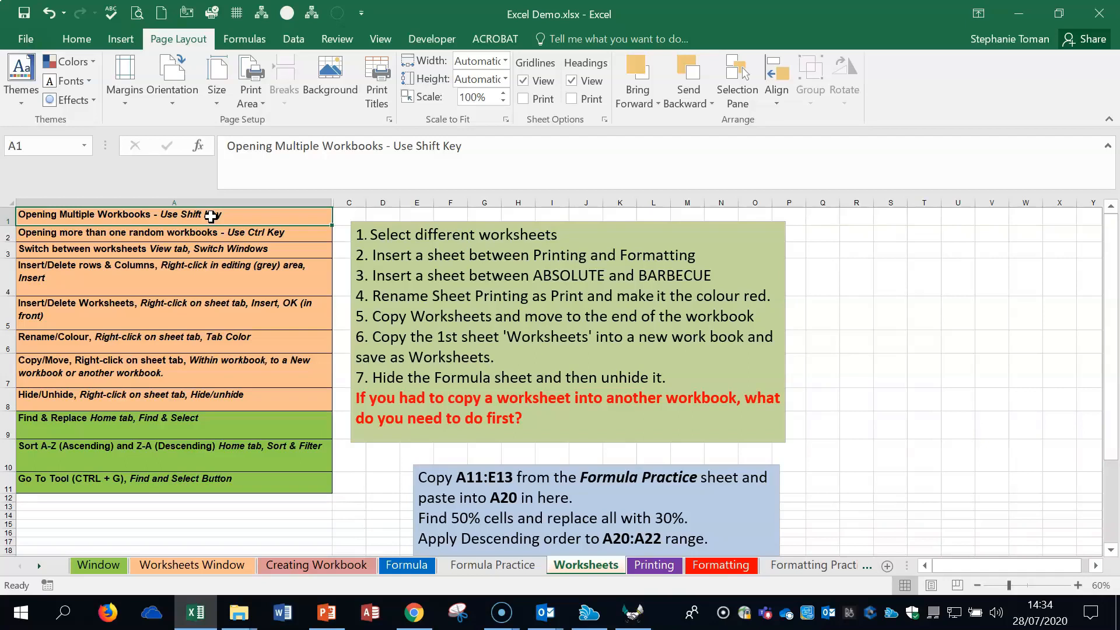
- View the list of open workbooks available for switching windows, and switch back and forth between the Worksheets and Printing sheets
click(378, 38)
click(789, 100)
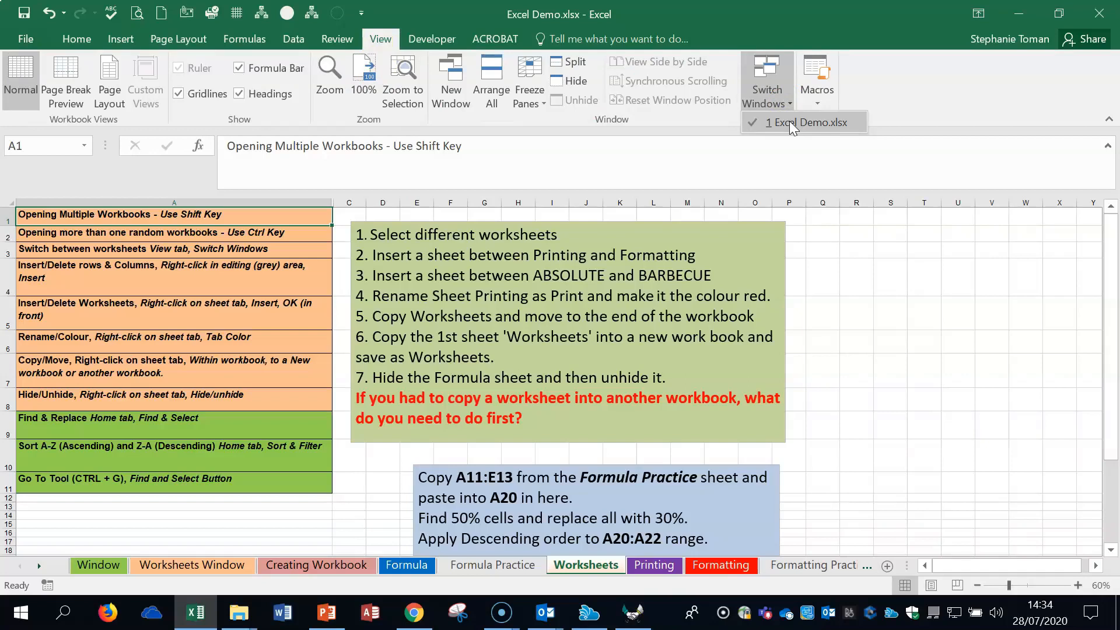
click(658, 569)
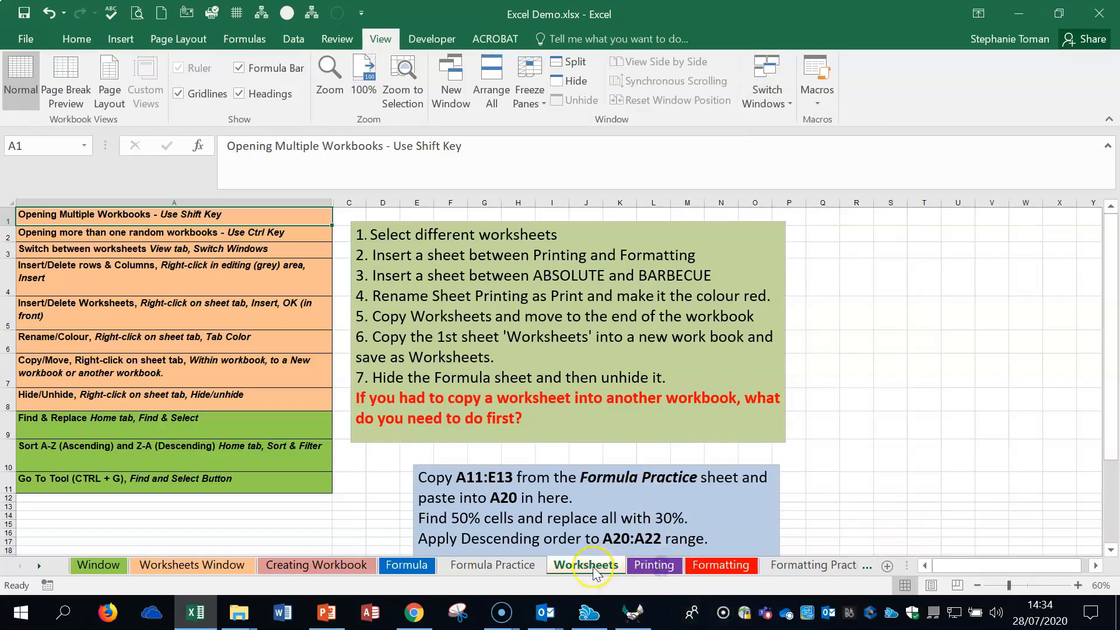
click(654, 566)
click(586, 566)
click(653, 567)
click(586, 566)
- Insert a blank row above row 3 of the Worksheets sheet and undo the insertion
click(1078, 585)
click(1078, 585)
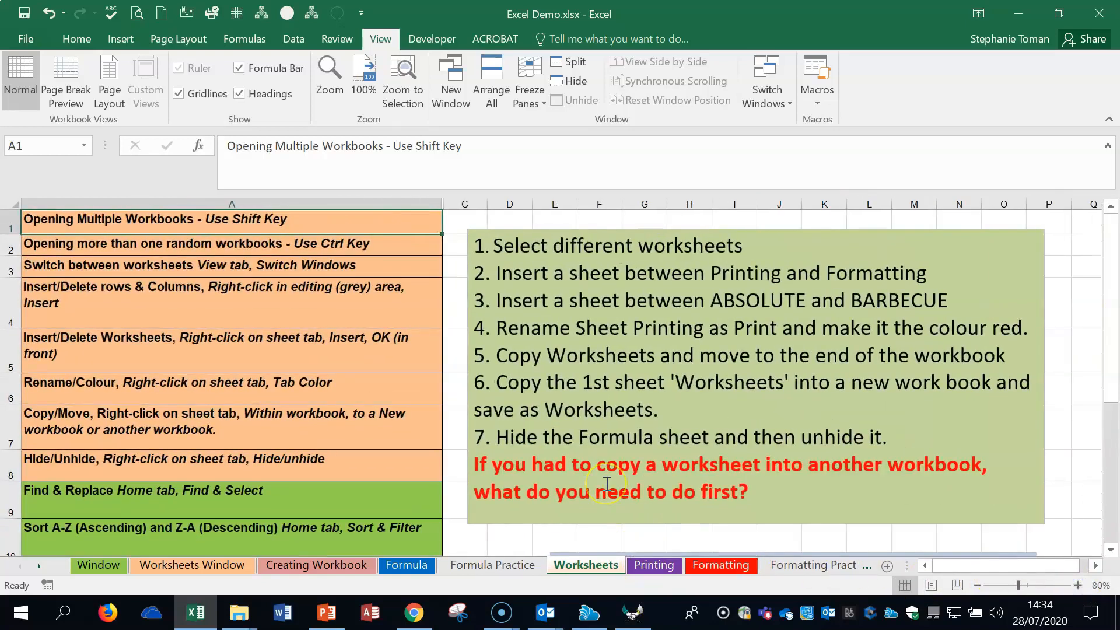
right_click(12, 268)
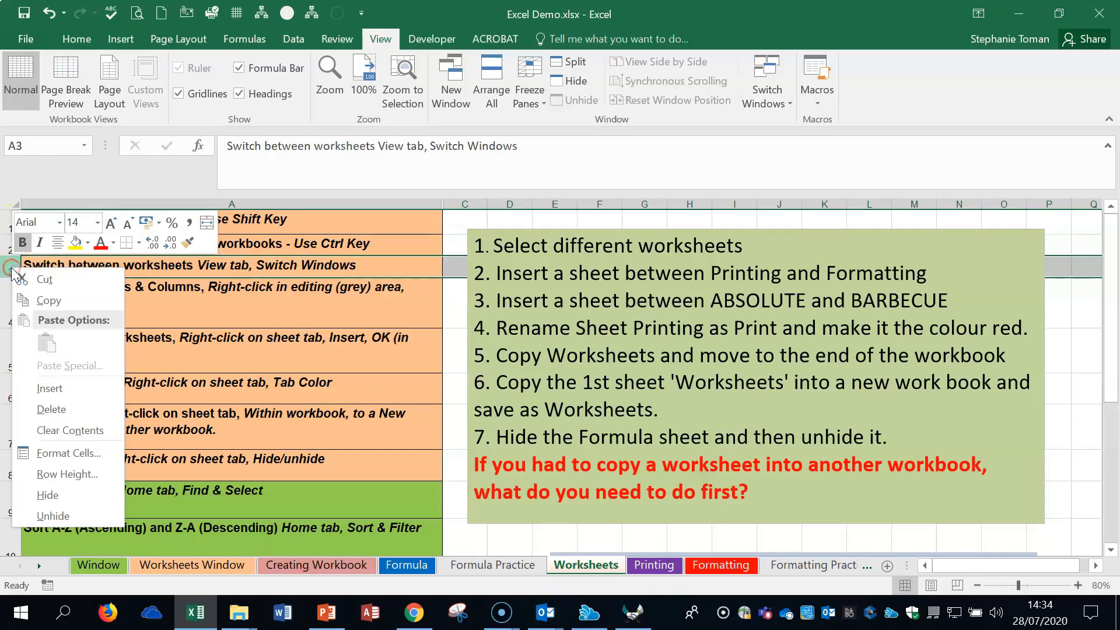
click(61, 390)
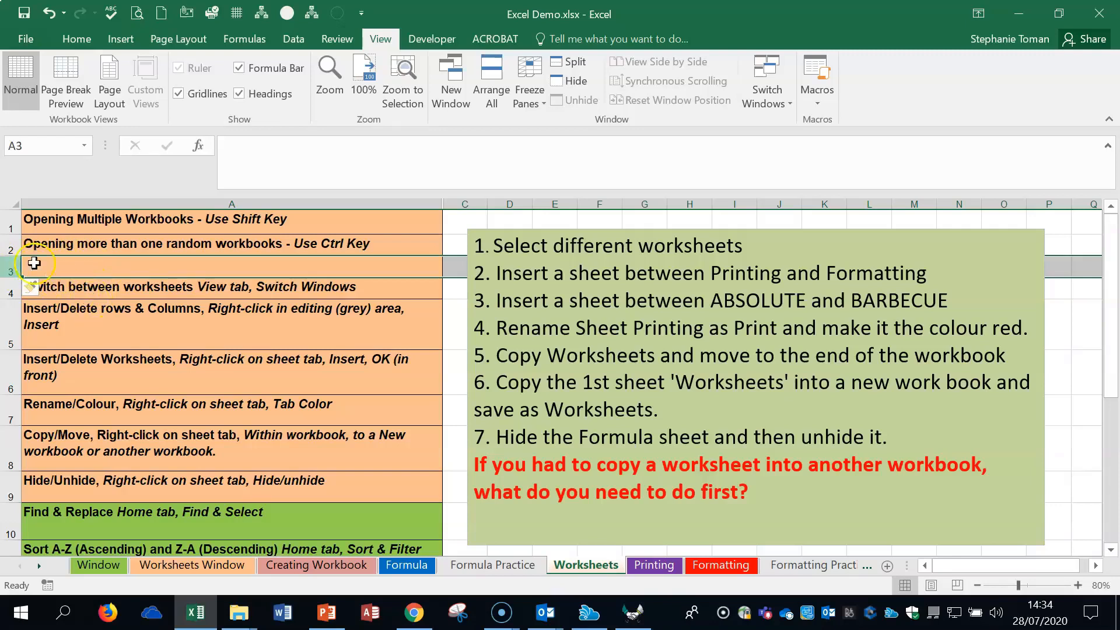
click(49, 13)
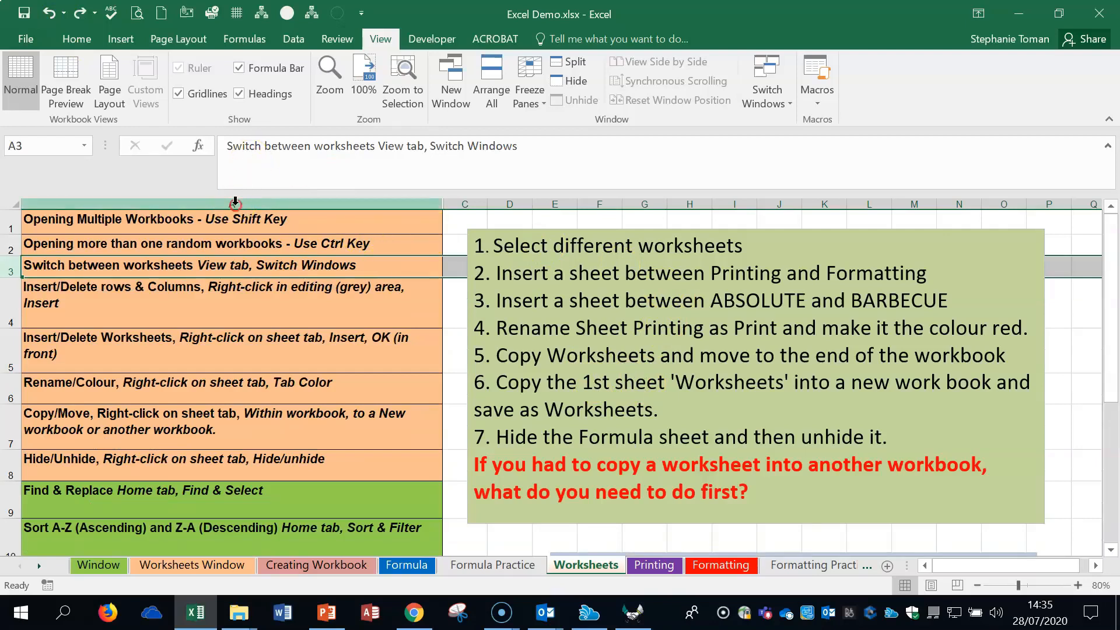
- Insert a blank column before column A and undo it, doing this twice
right_click(235, 203)
key(Escape)
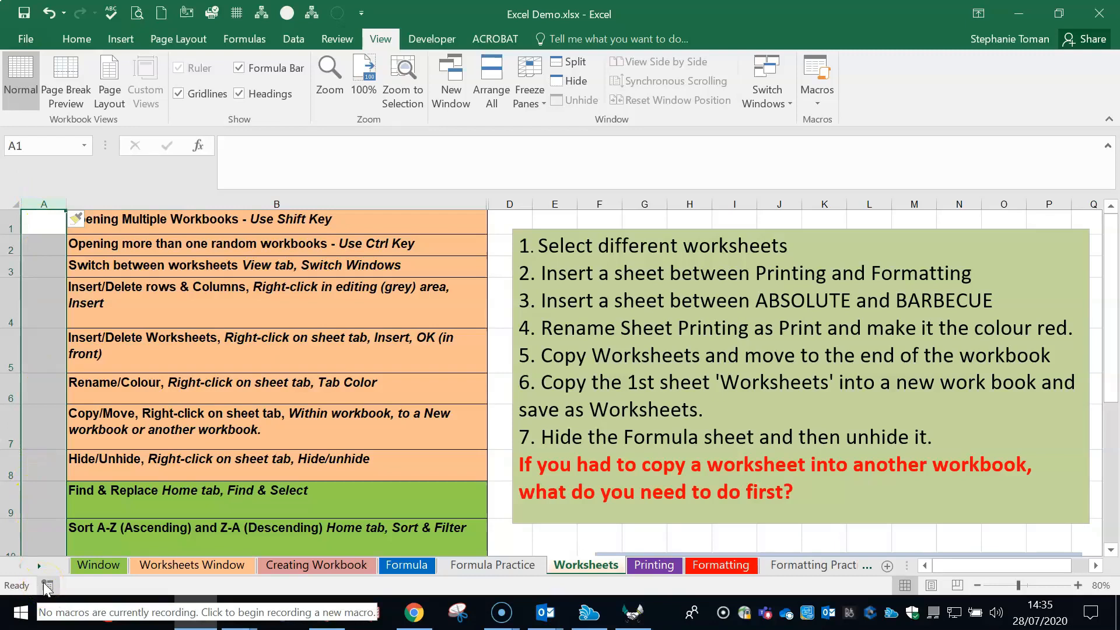
click(48, 17)
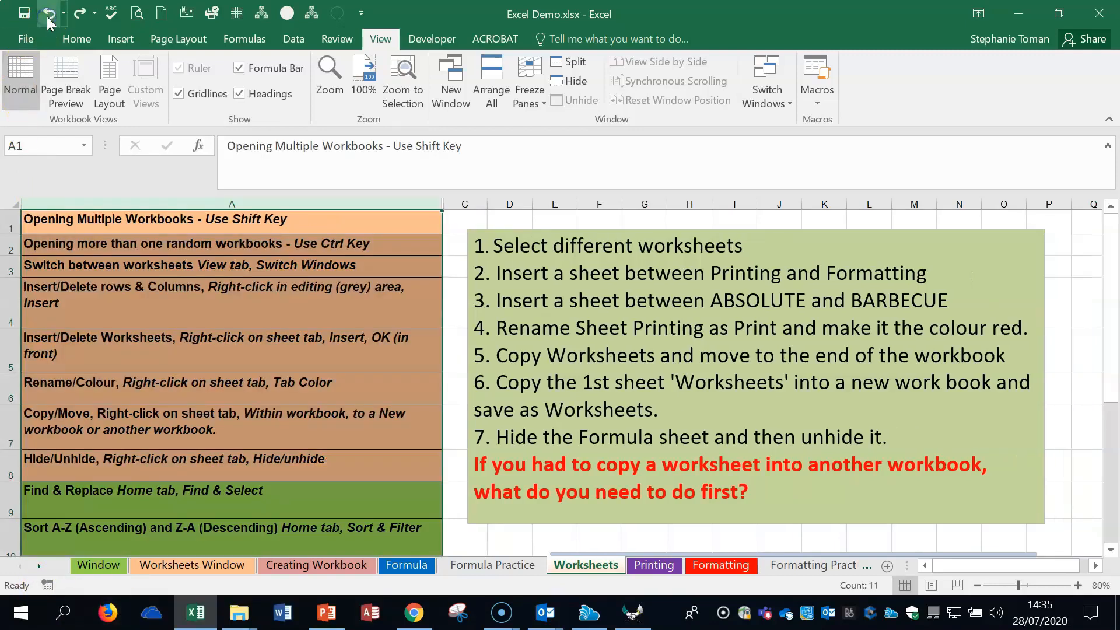
right_click(200, 203)
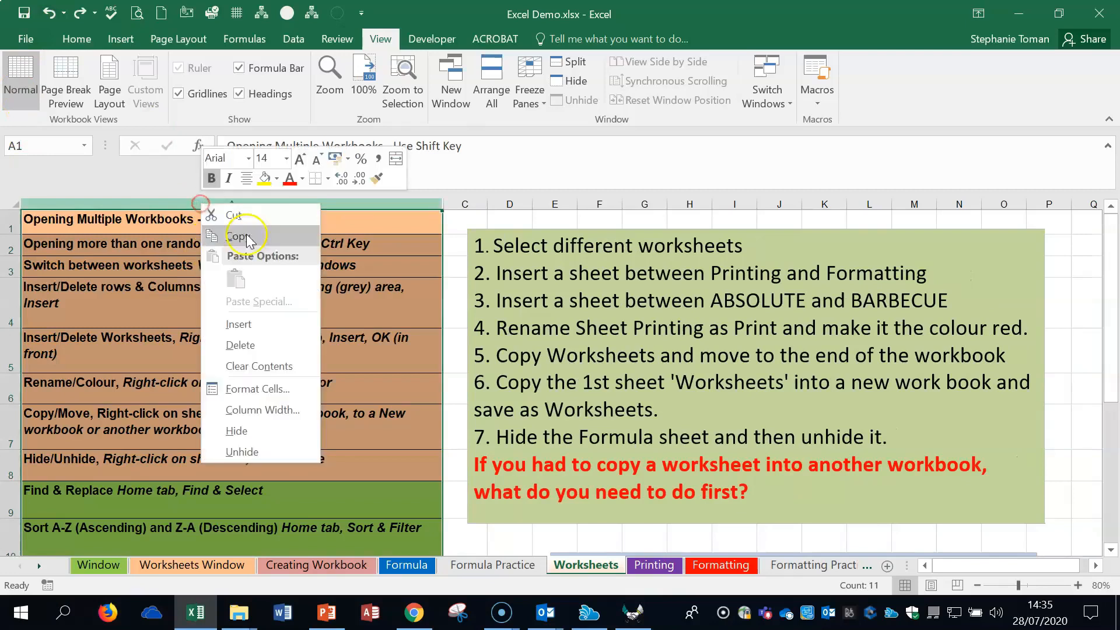
click(262, 325)
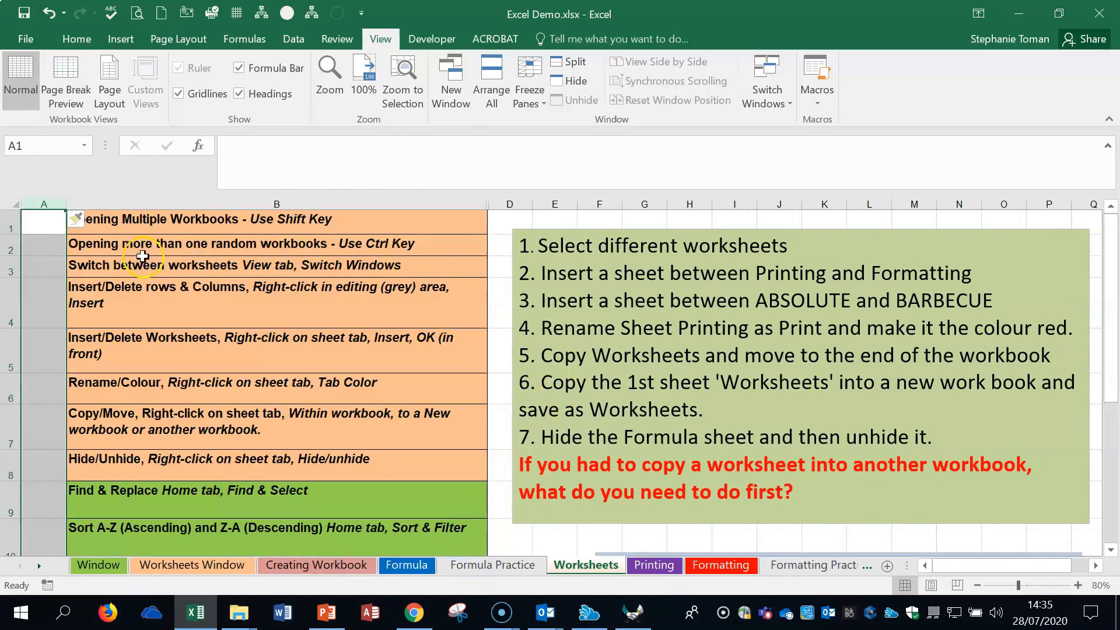
click(48, 13)
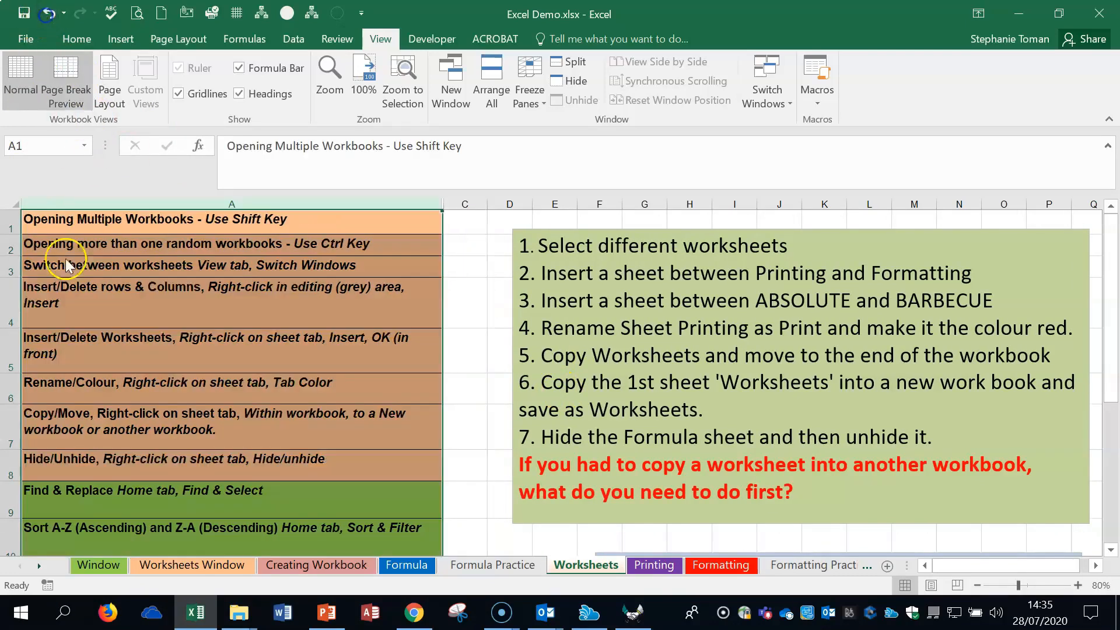
- Insert a blank row above row 4, undo the insertion, and select cell A4
right_click(11, 303)
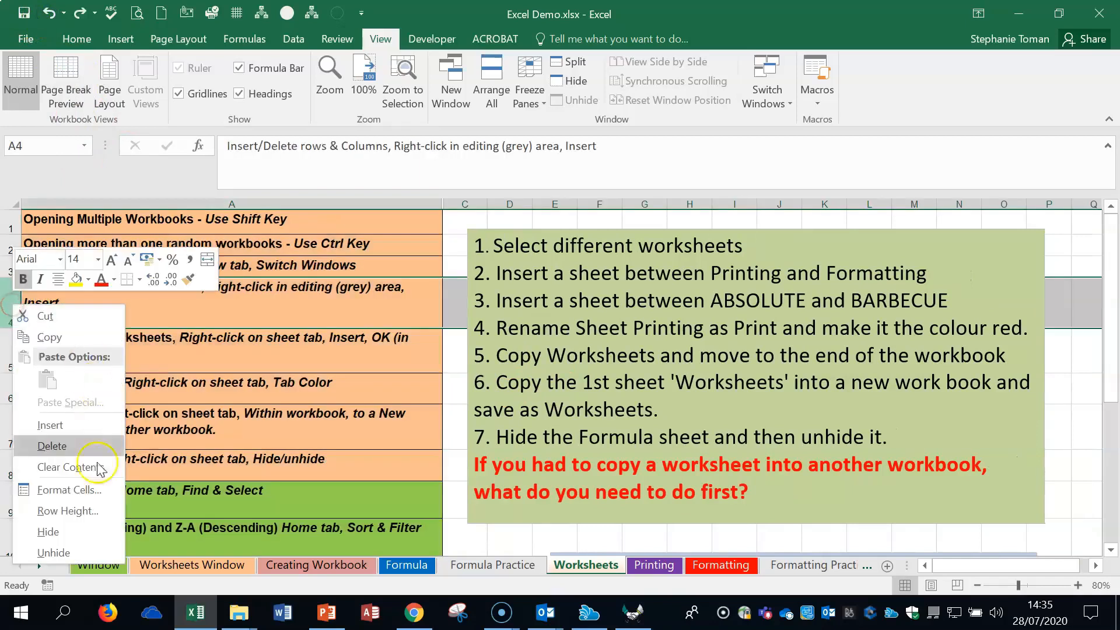
click(54, 425)
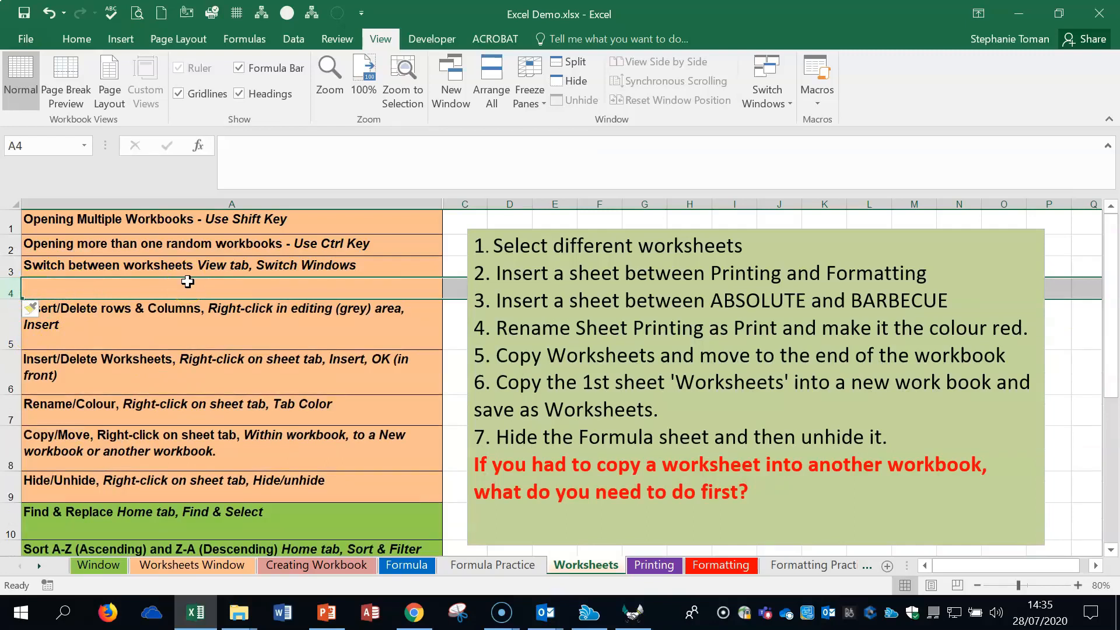
click(50, 16)
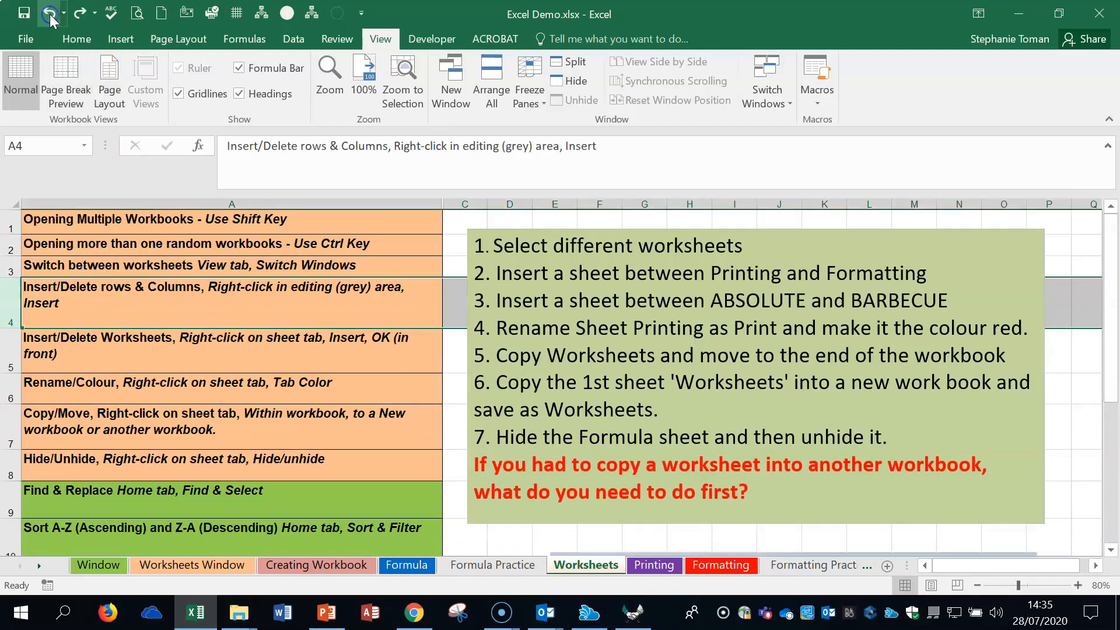
click(344, 303)
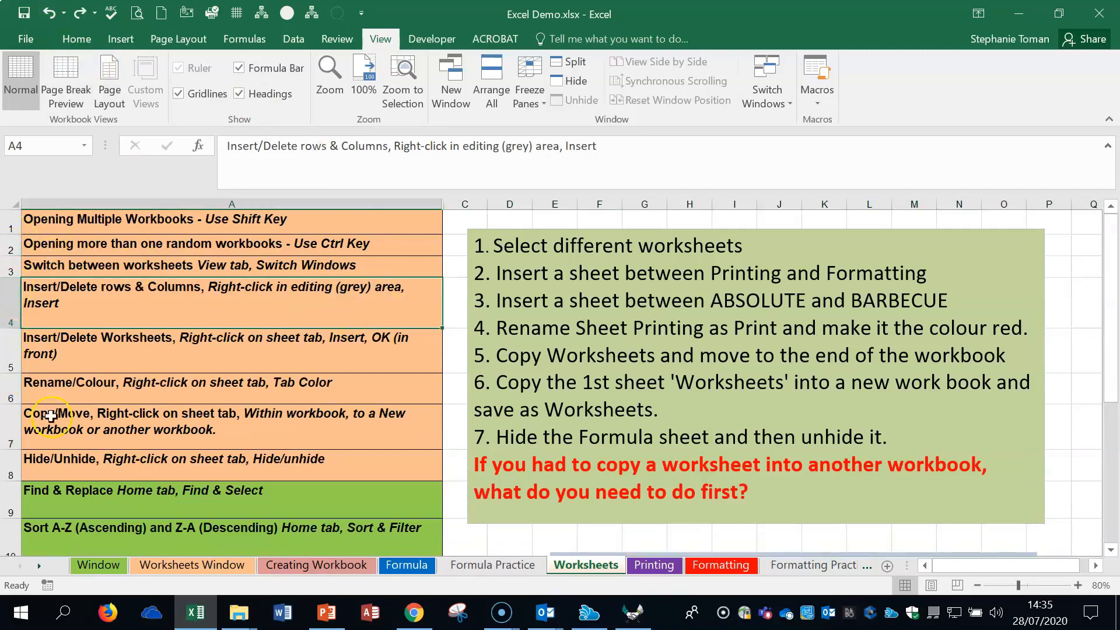
- Insert a new blank worksheet in front of the Formula Practice sheet, and delete that new sheet
click(183, 359)
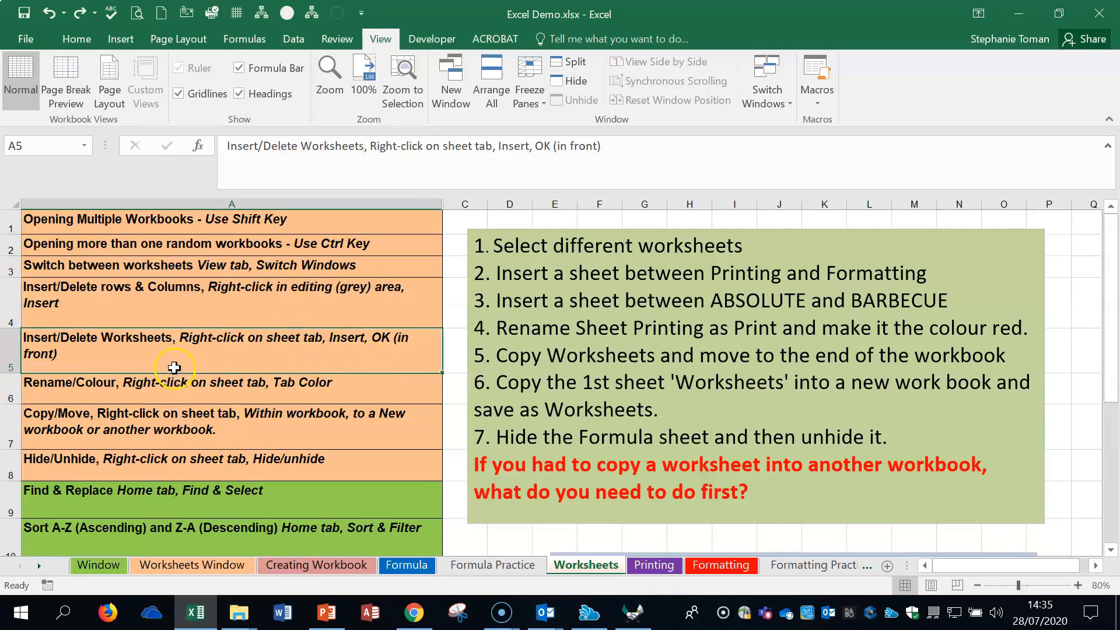
right_click(492, 568)
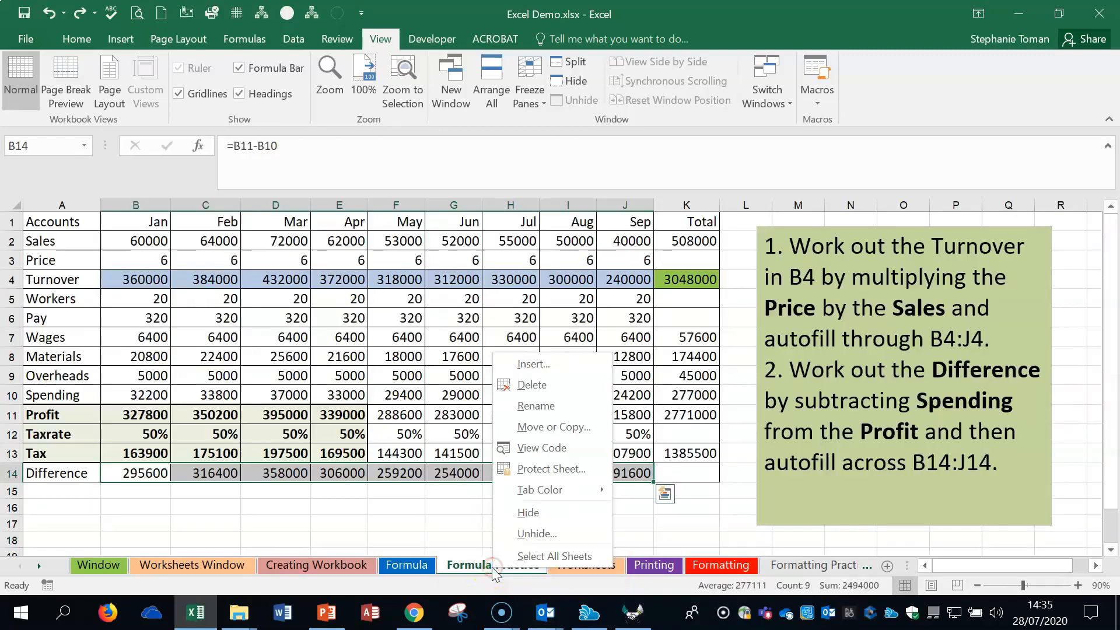
click(546, 365)
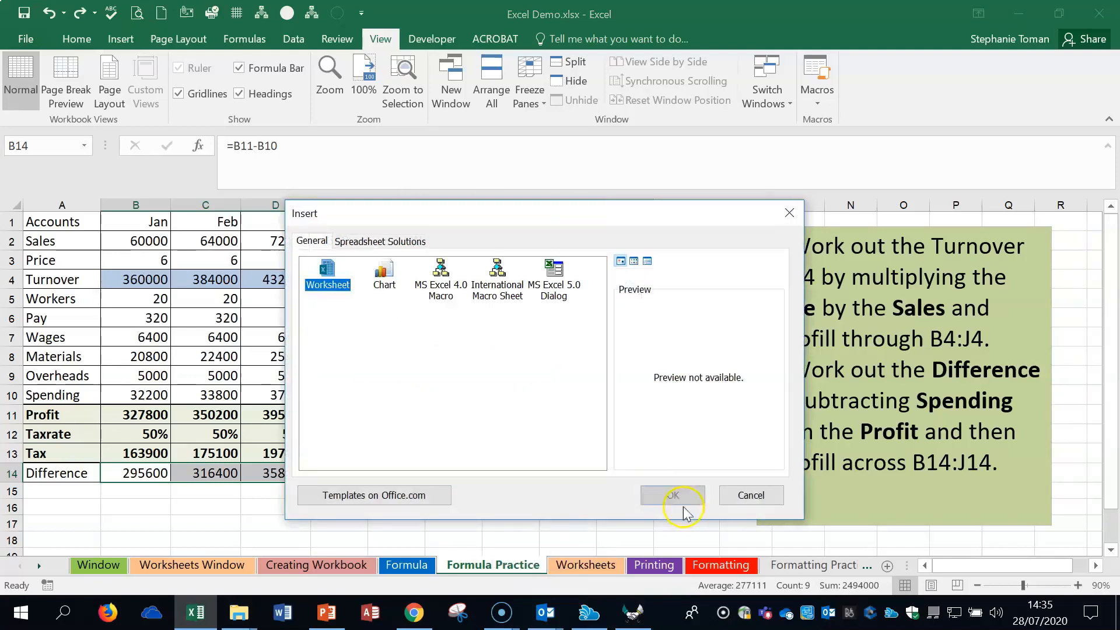
click(673, 495)
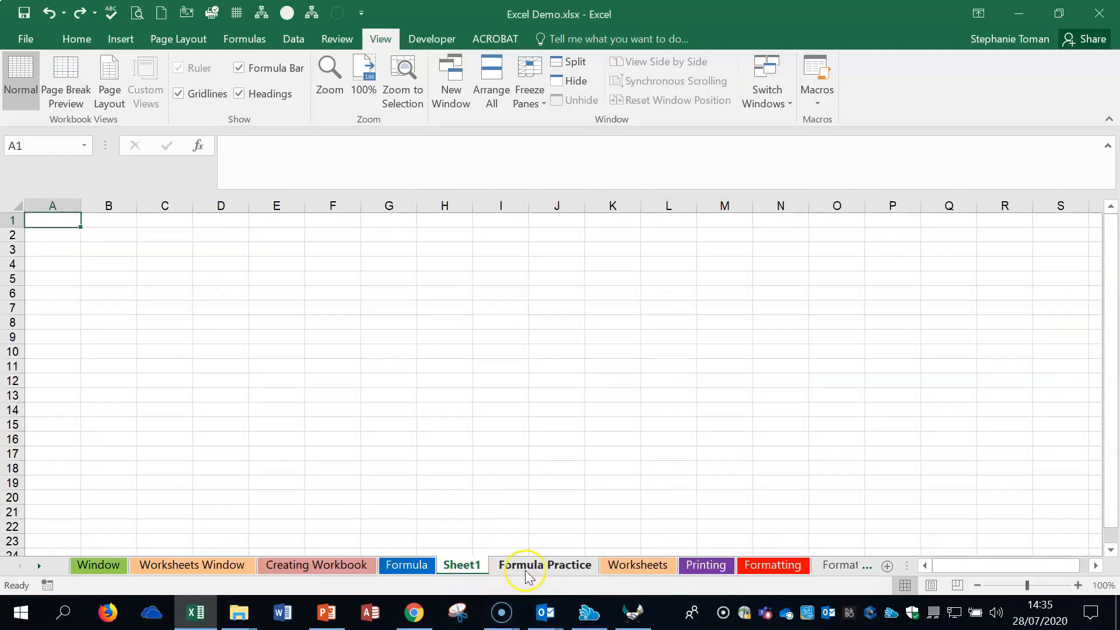
right_click(462, 565)
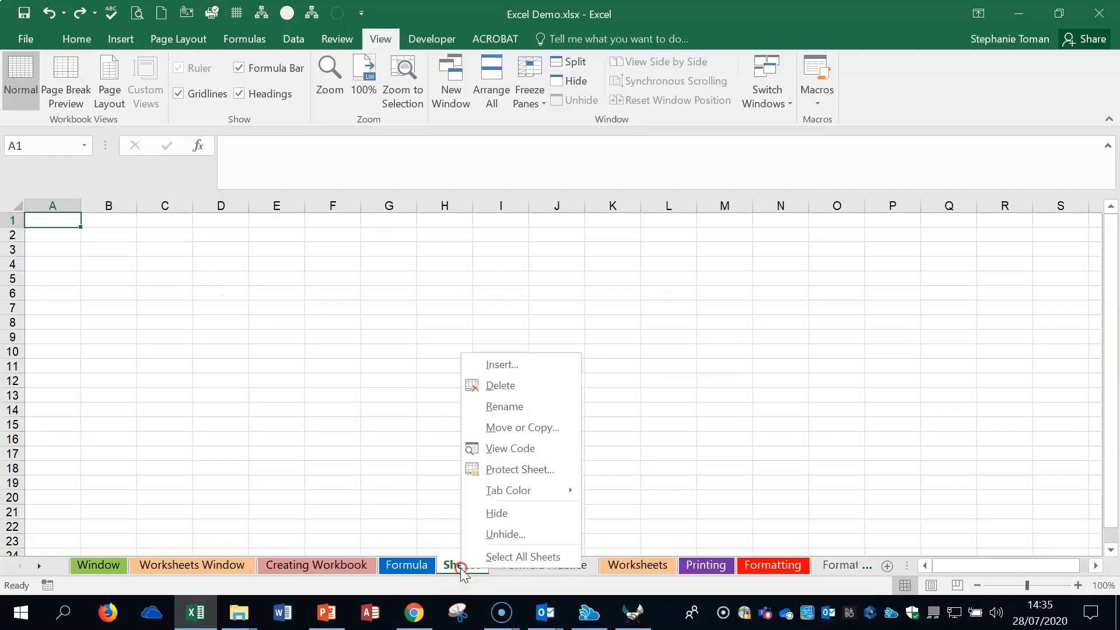
click(496, 386)
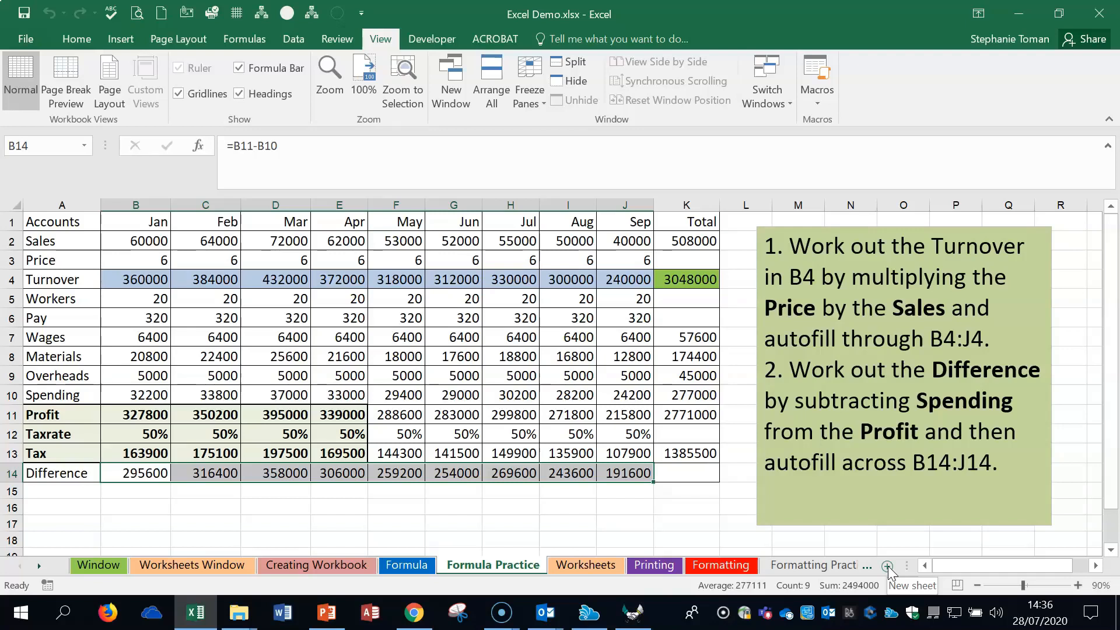
- Repeat inserting a blank worksheet before the Formula Practice sheet and remove it again
click(512, 570)
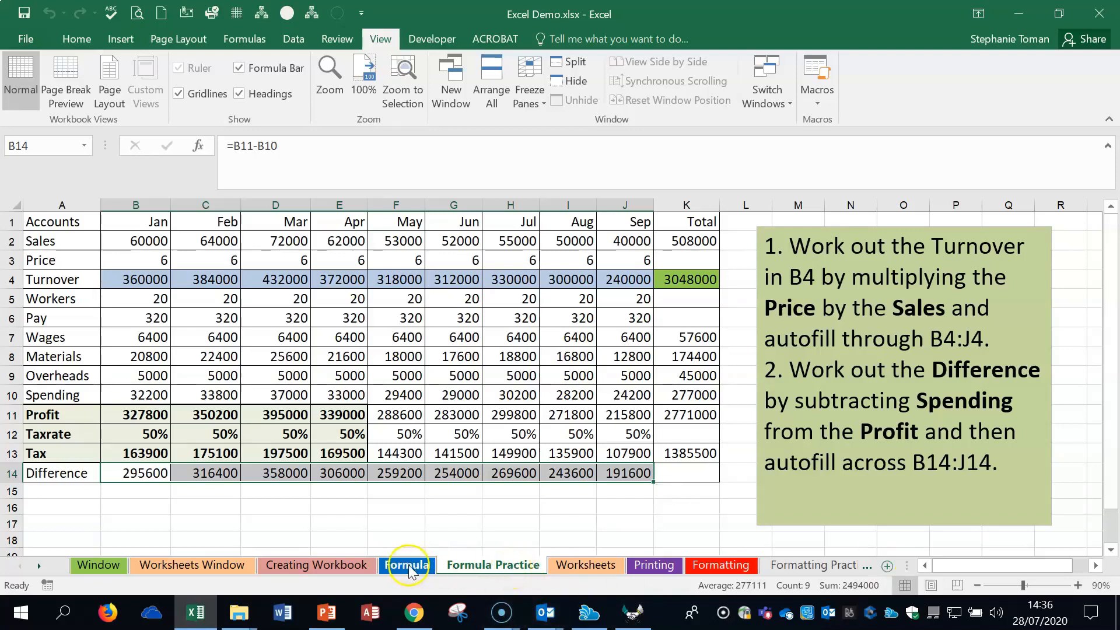
right_click(495, 566)
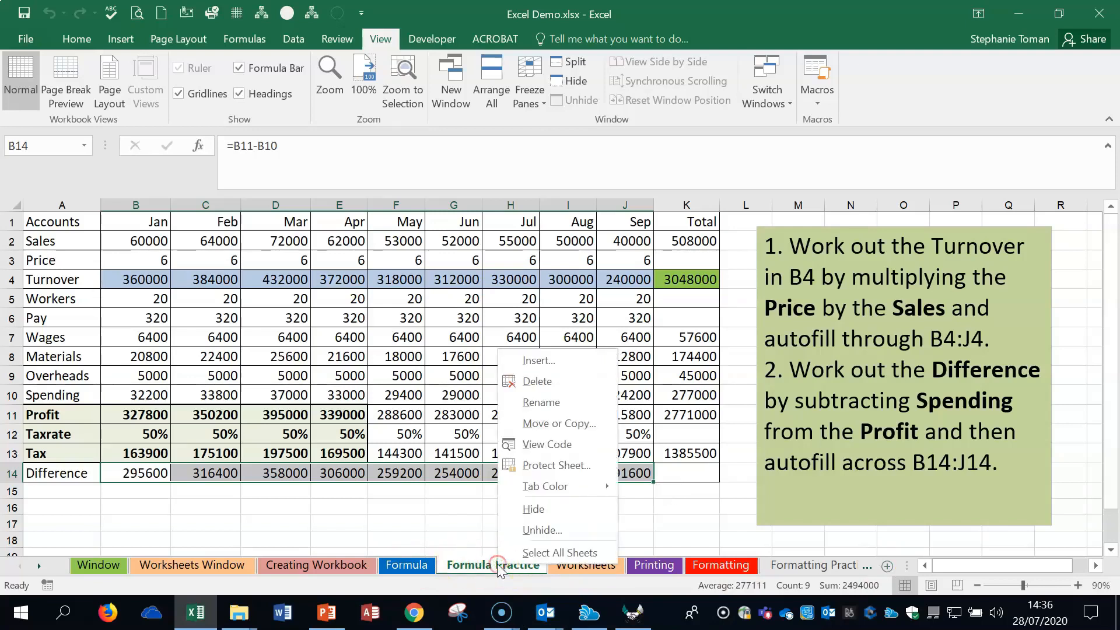
click(557, 362)
click(683, 490)
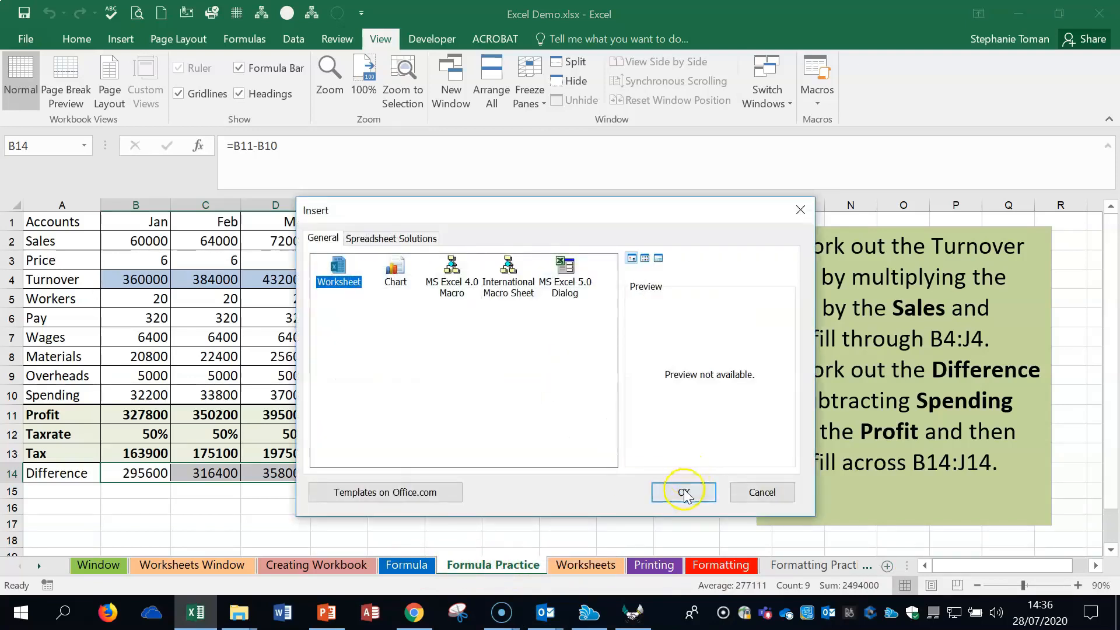
right_click(465, 565)
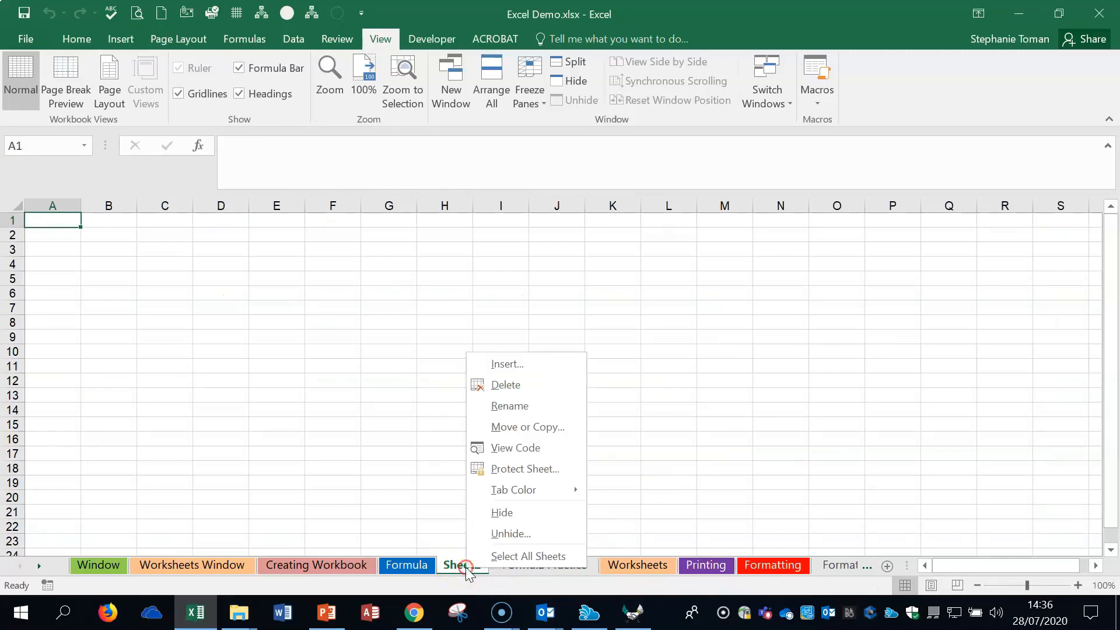
click(530, 384)
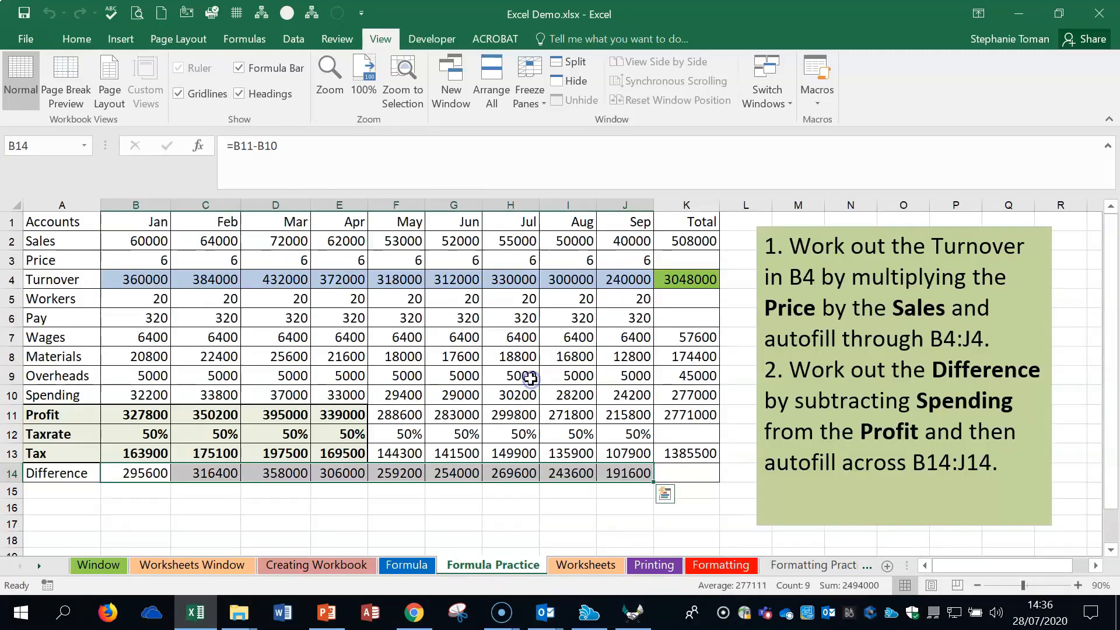
- Edit the Formula Practice sheet name by adding "fff" before "Practice", and remove the added letters to restore the name
double_click(487, 564)
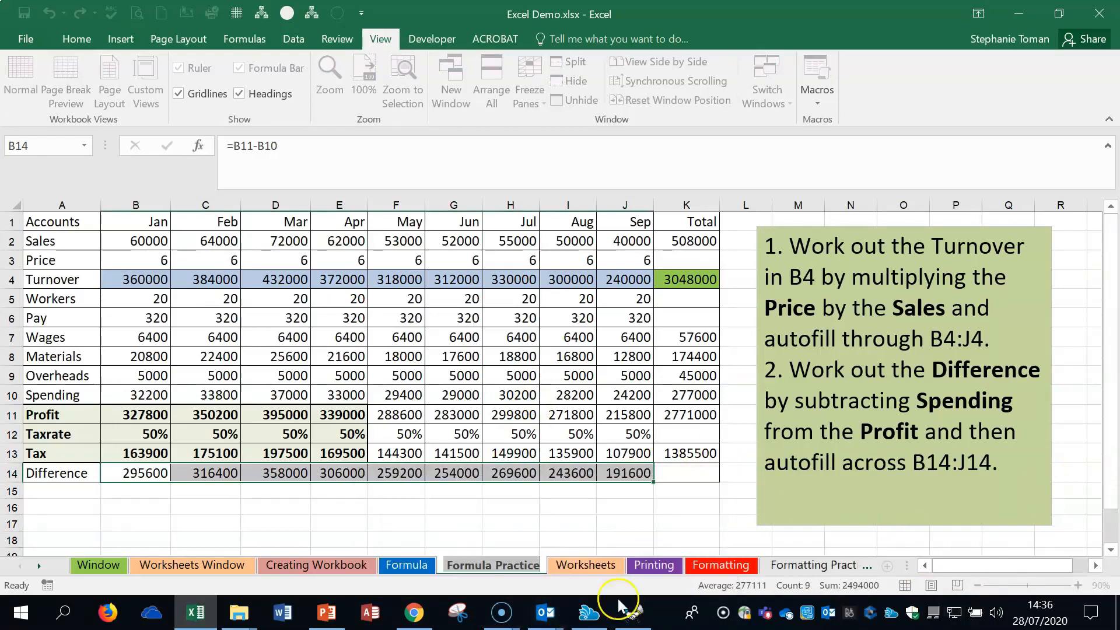
click(496, 567)
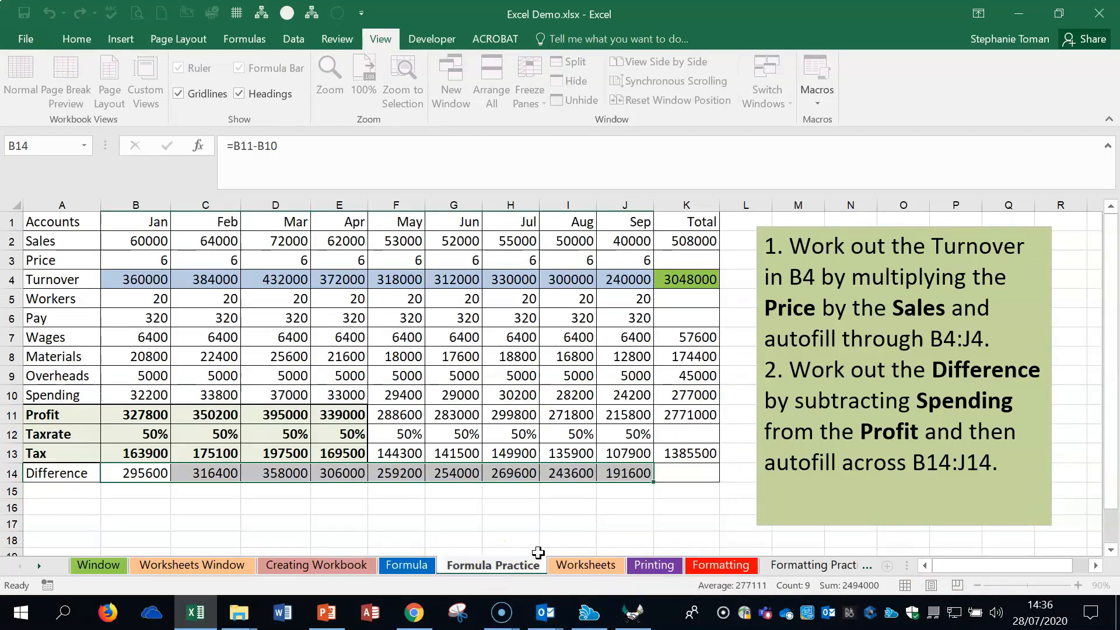
text(fff)
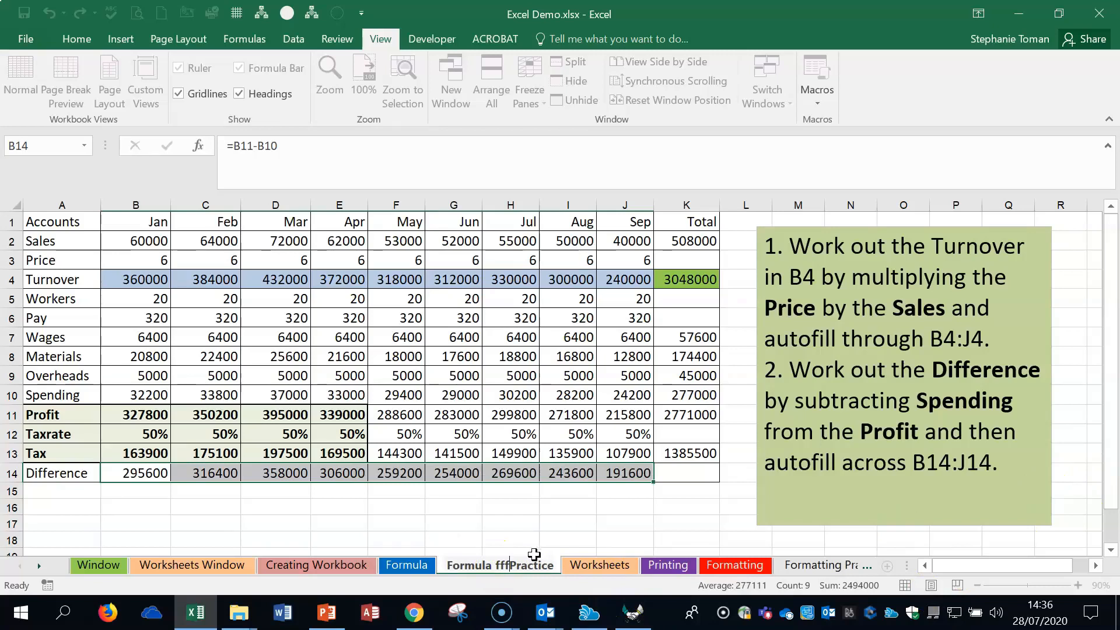
key(BackSpace)
key(BackSpace)
key(BackSpace)
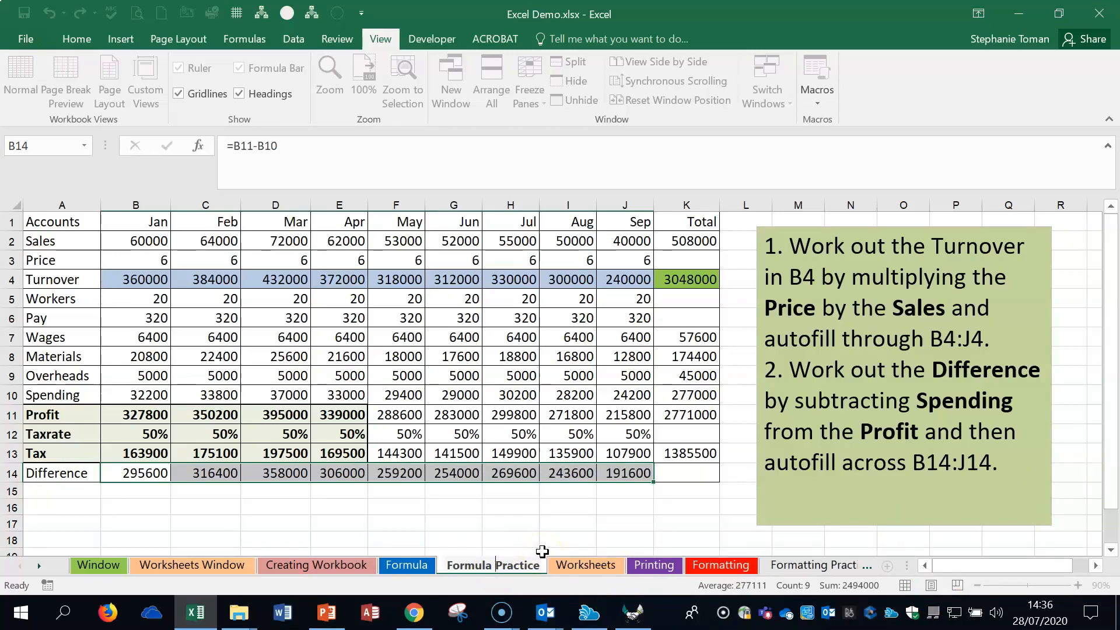
click(506, 510)
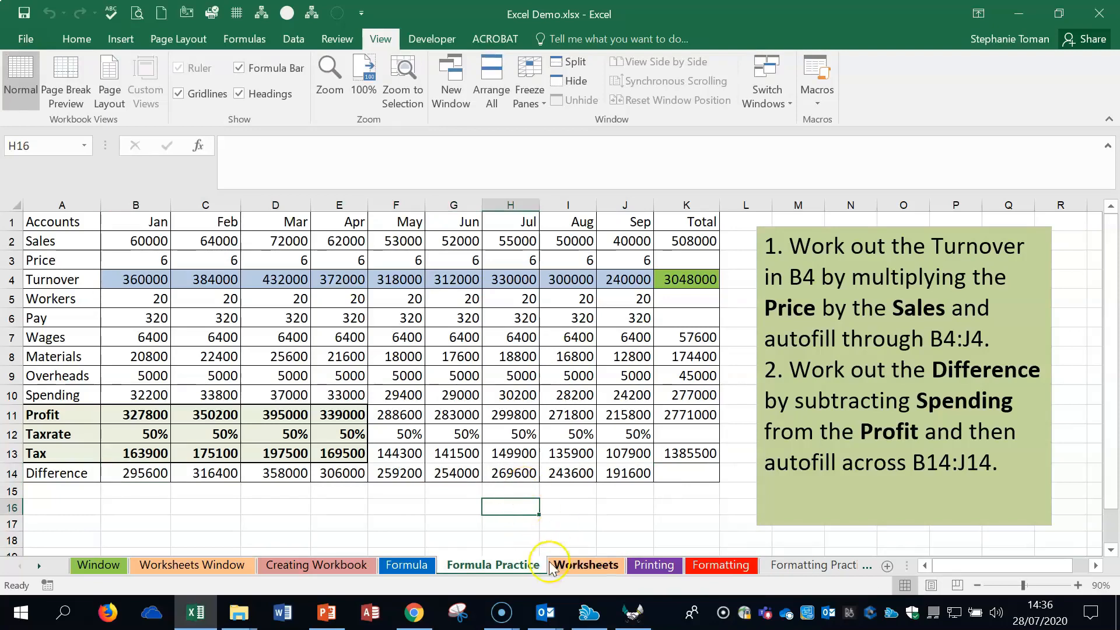
- Look at the tab colour choices for the Formula Practice sheet without picking one, and return to the Worksheets sheet
click(585, 566)
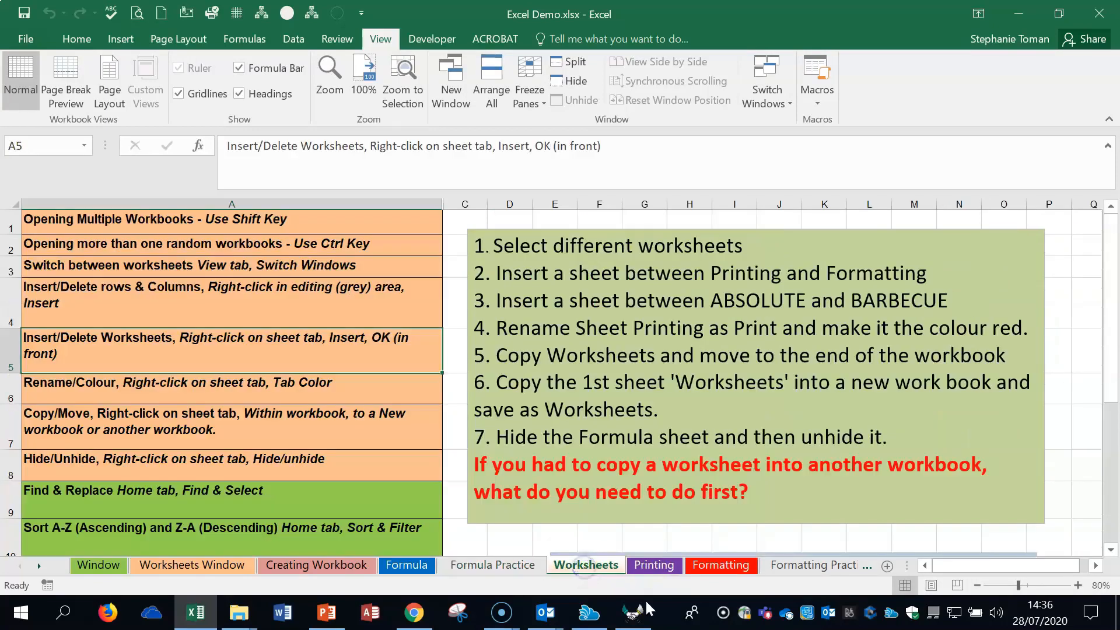
right_click(493, 575)
mouse_move(566, 495)
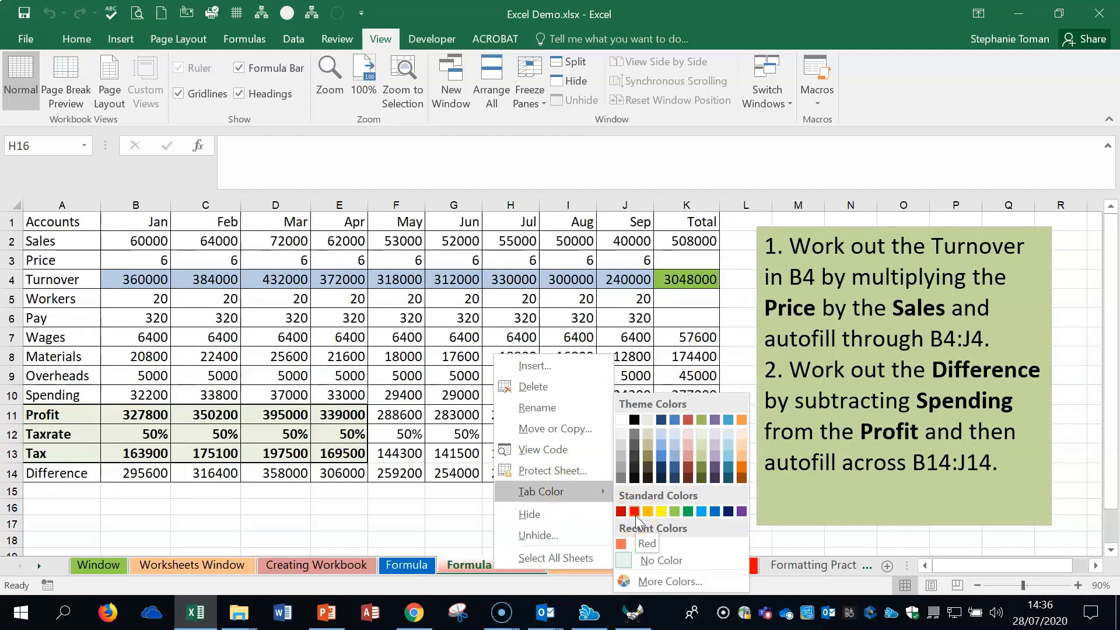
click(478, 574)
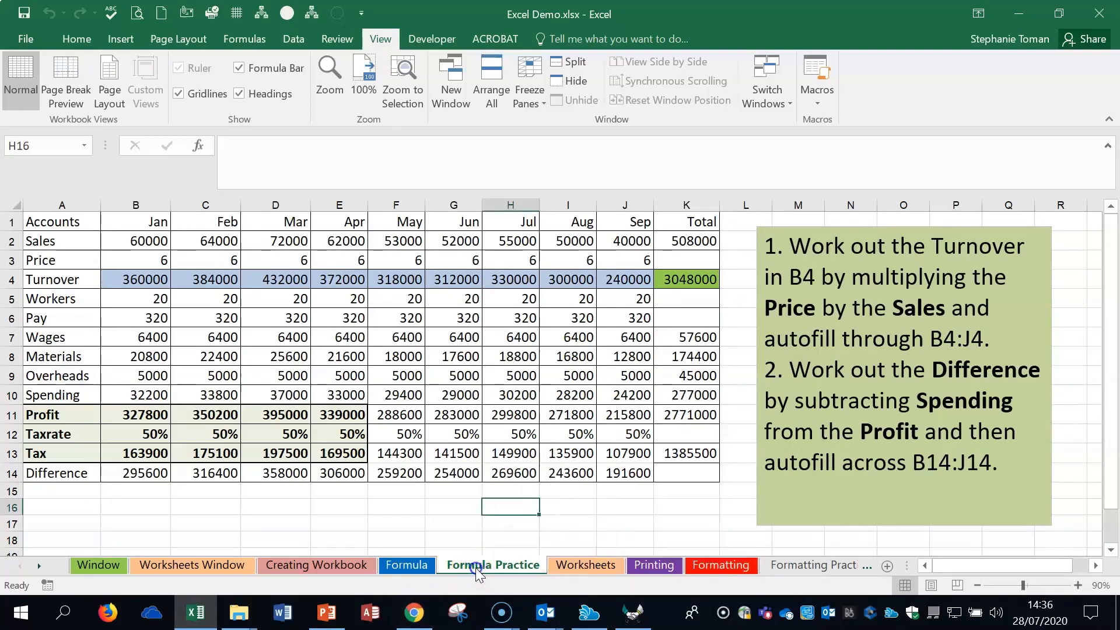
click(583, 566)
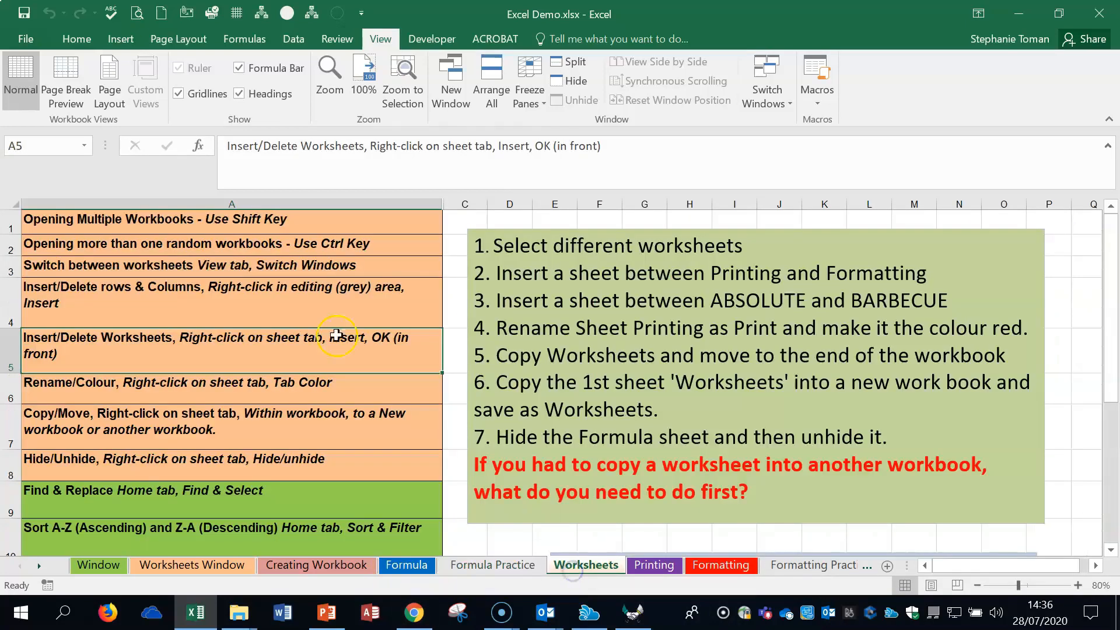
- Open Linked Demo Chart.xlsx from the Excel Lecture Materials folder and switch back to the Excel Demo.xlsx workbook
click(216, 390)
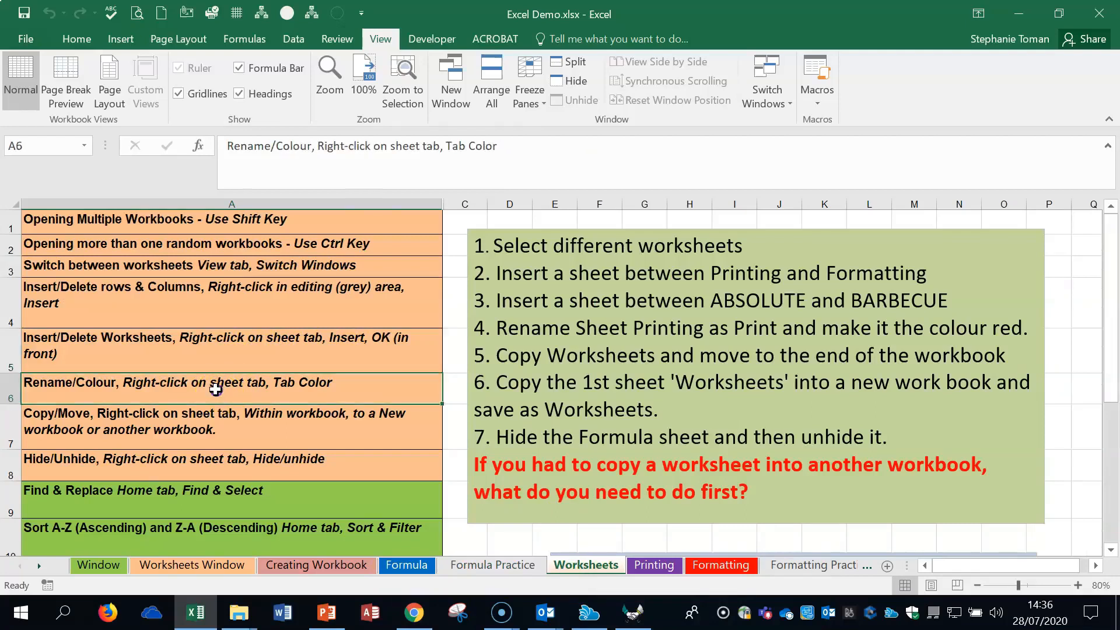
click(210, 429)
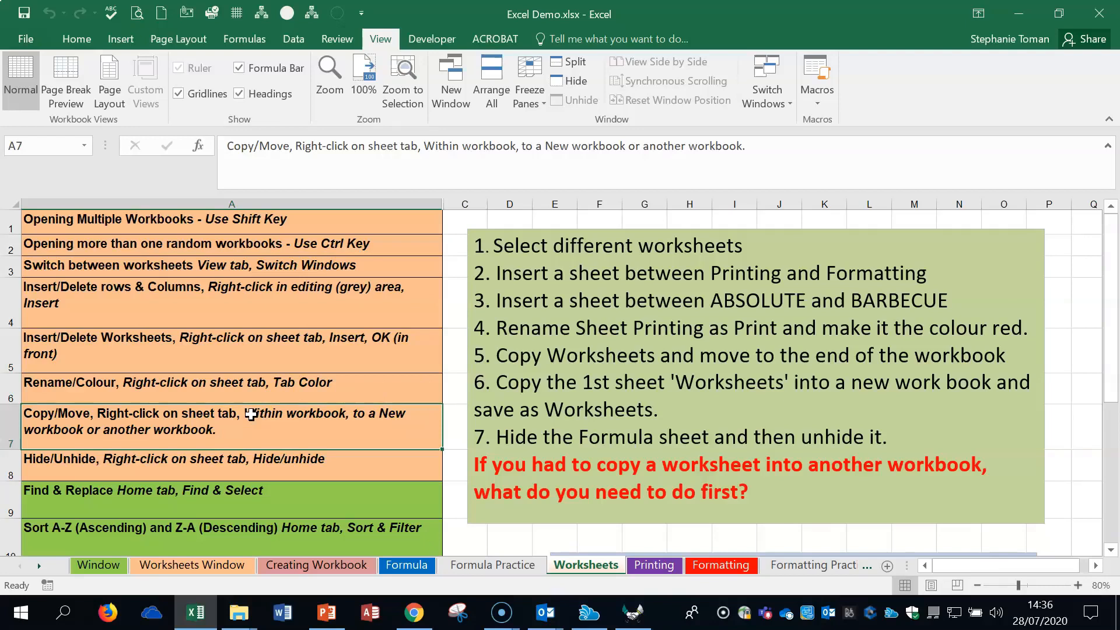
click(1021, 16)
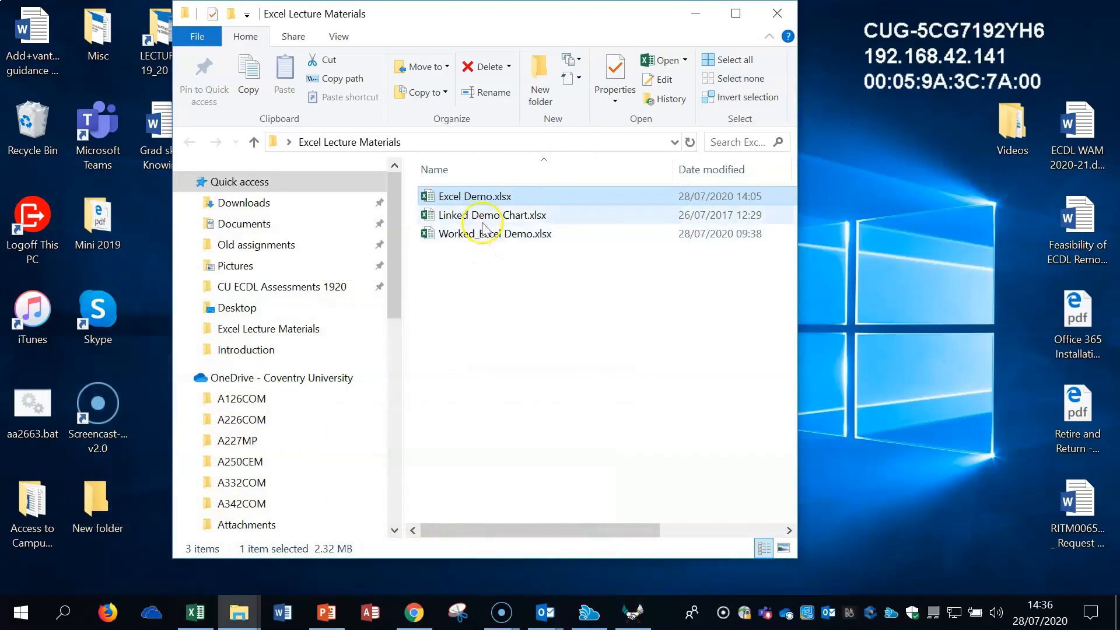
click(486, 219)
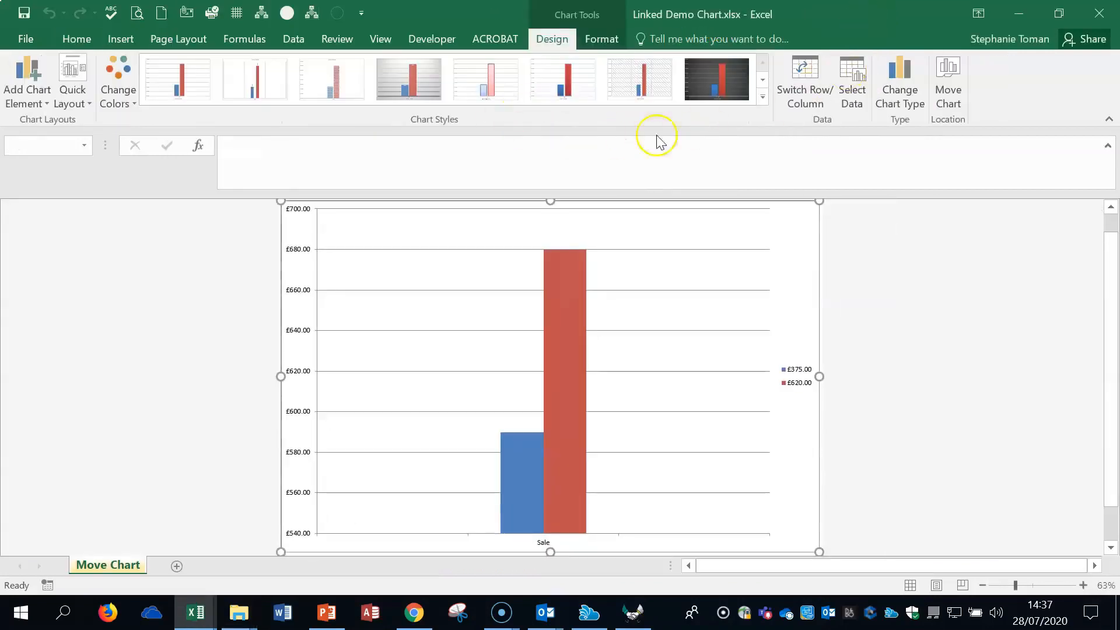
click(382, 39)
click(788, 103)
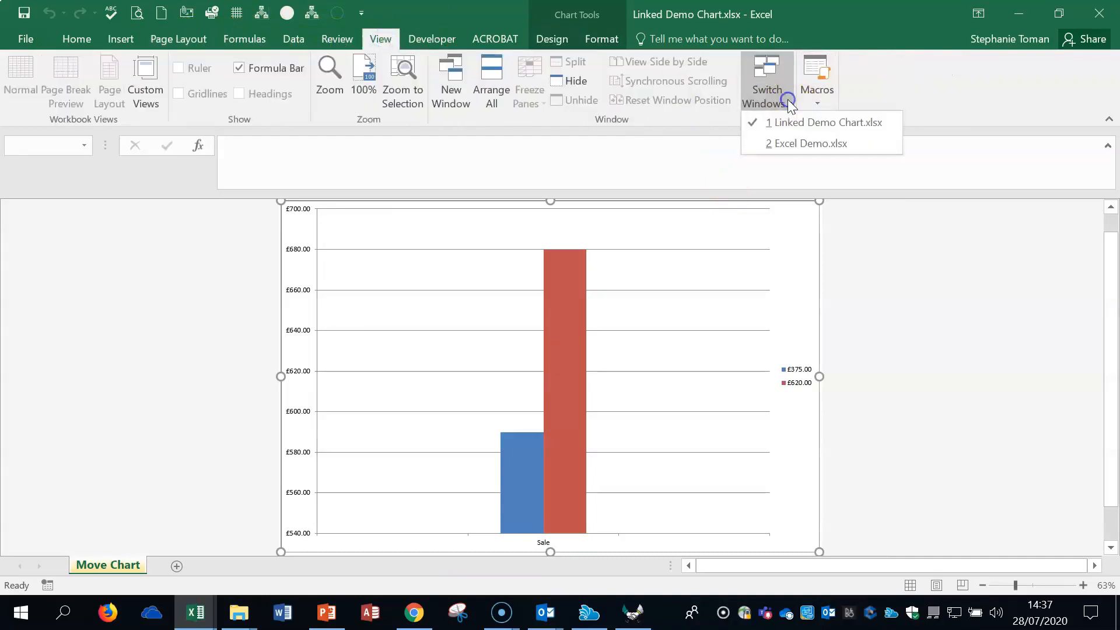
click(797, 144)
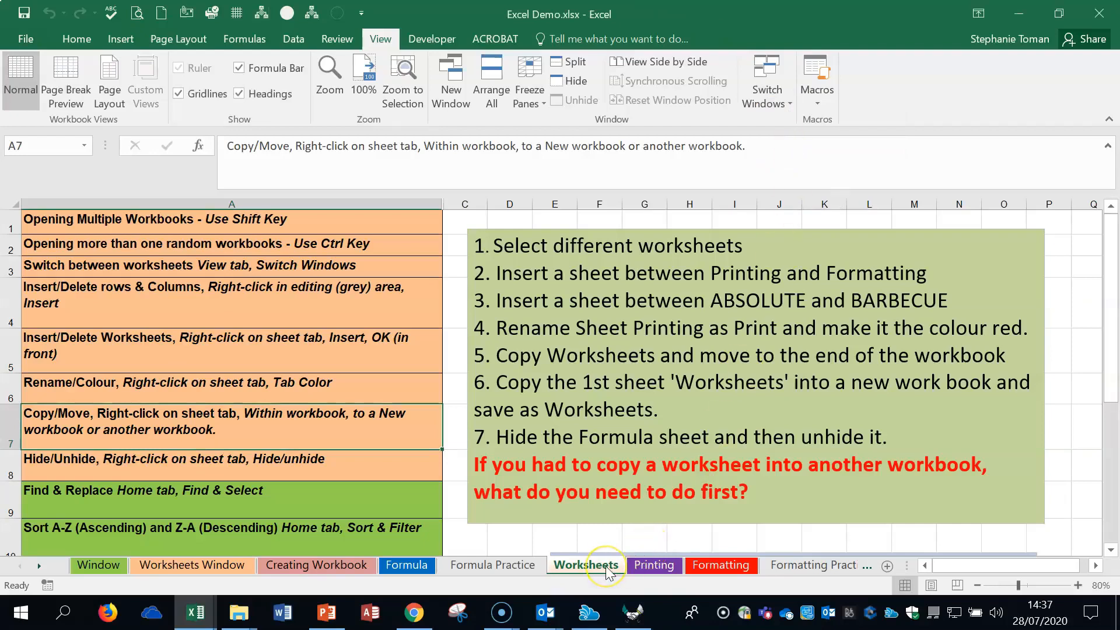
- Move the Worksheets sheet before Formula Practice and back before Printing, and repeat the round trip using Move or Copy for the first move
mouse_move(607, 569)
mouse_down()
mouse_move(370, 568)
mouse_move(591, 569)
mouse_move(470, 572)
mouse_up()
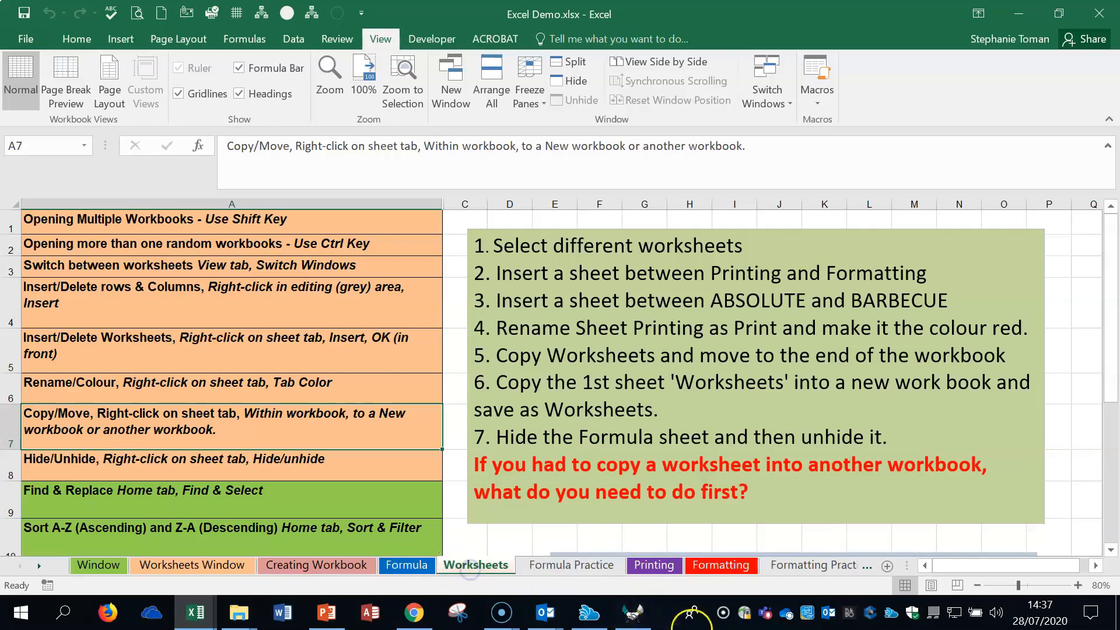
drag(480, 565, 648, 561)
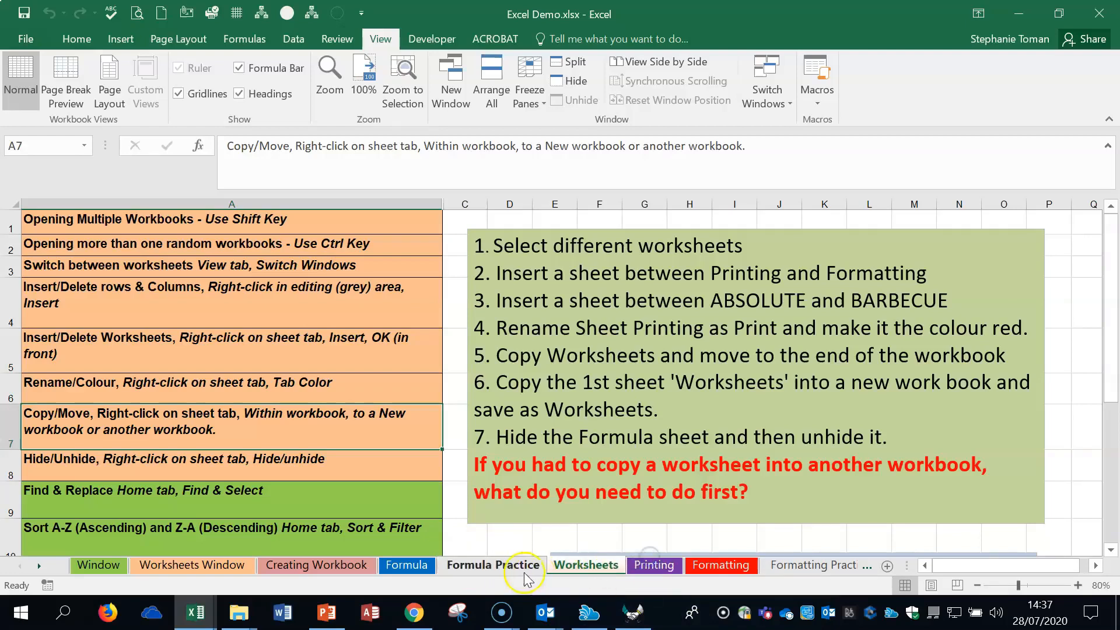
right_click(594, 572)
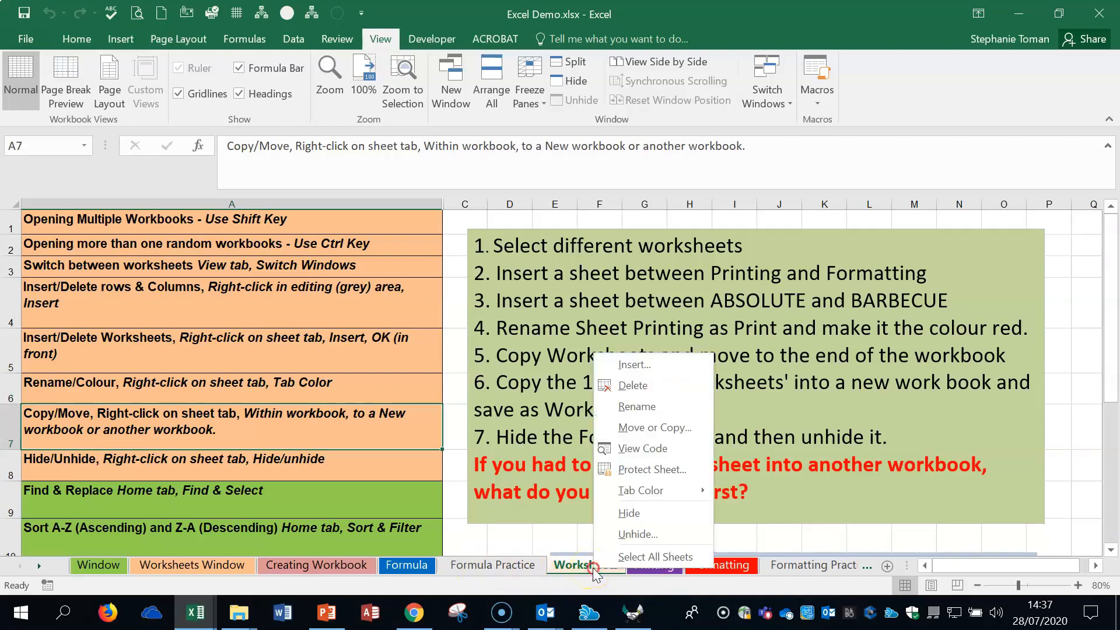
click(695, 435)
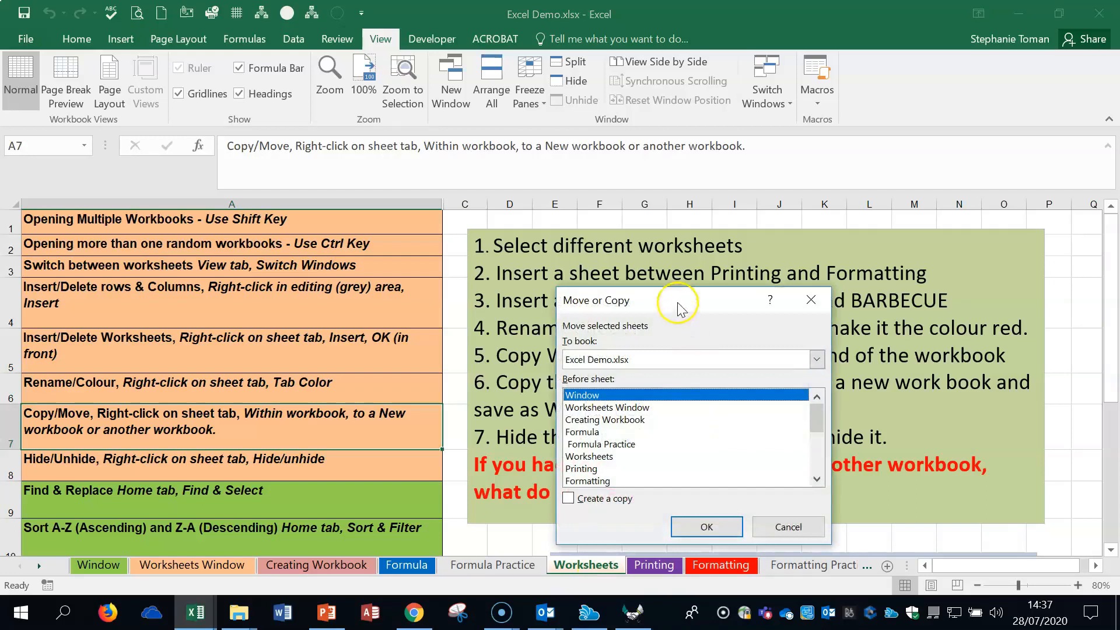
drag(673, 293, 753, 200)
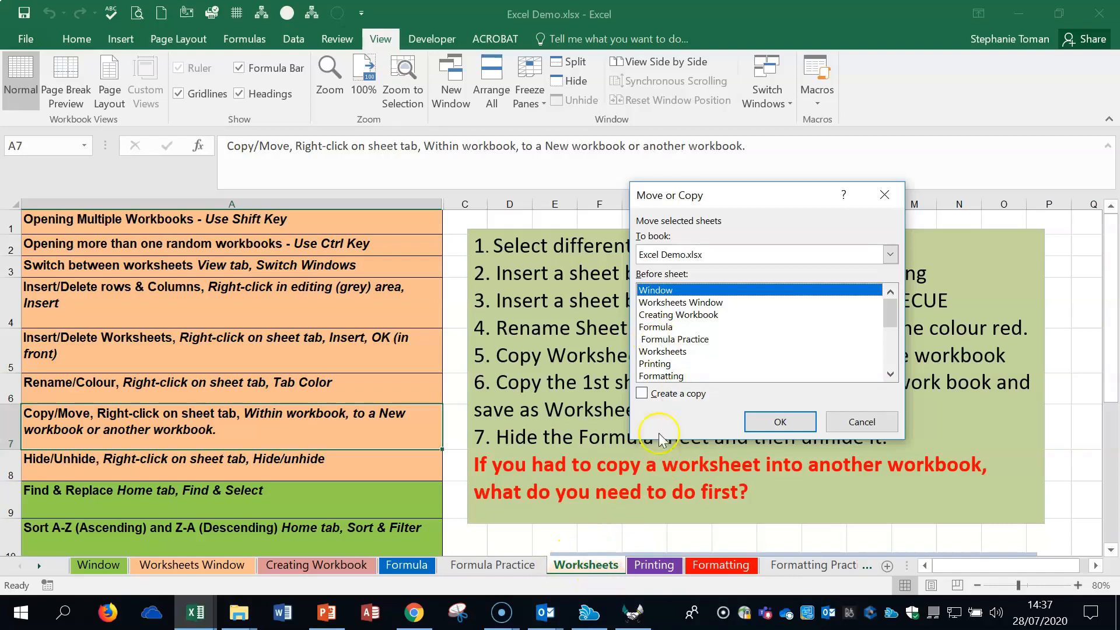
click(665, 339)
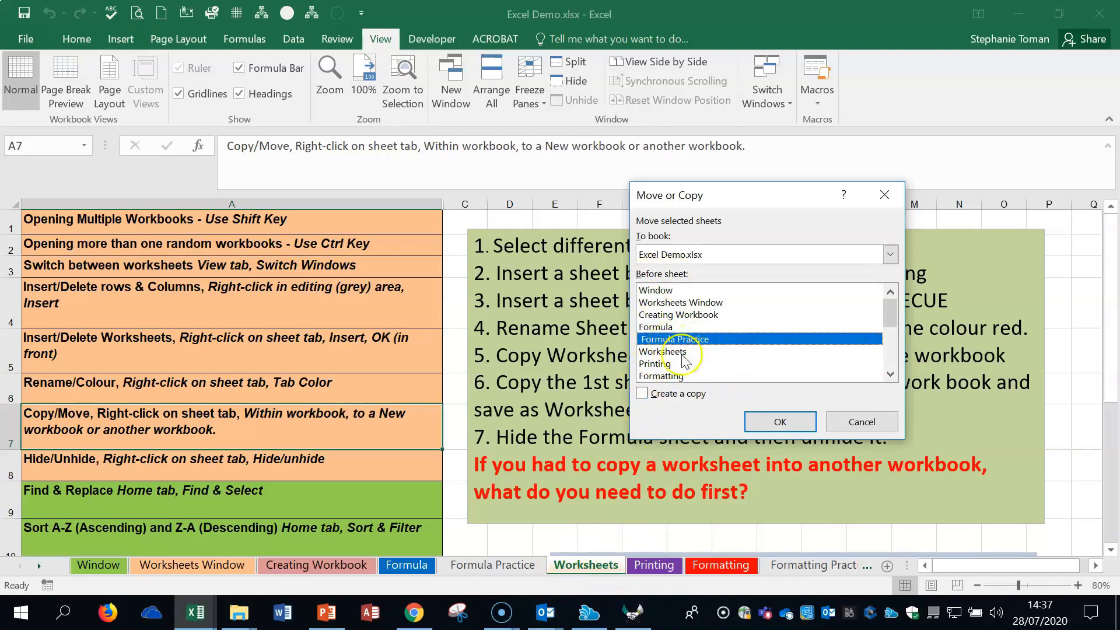
click(780, 421)
drag(479, 564, 659, 565)
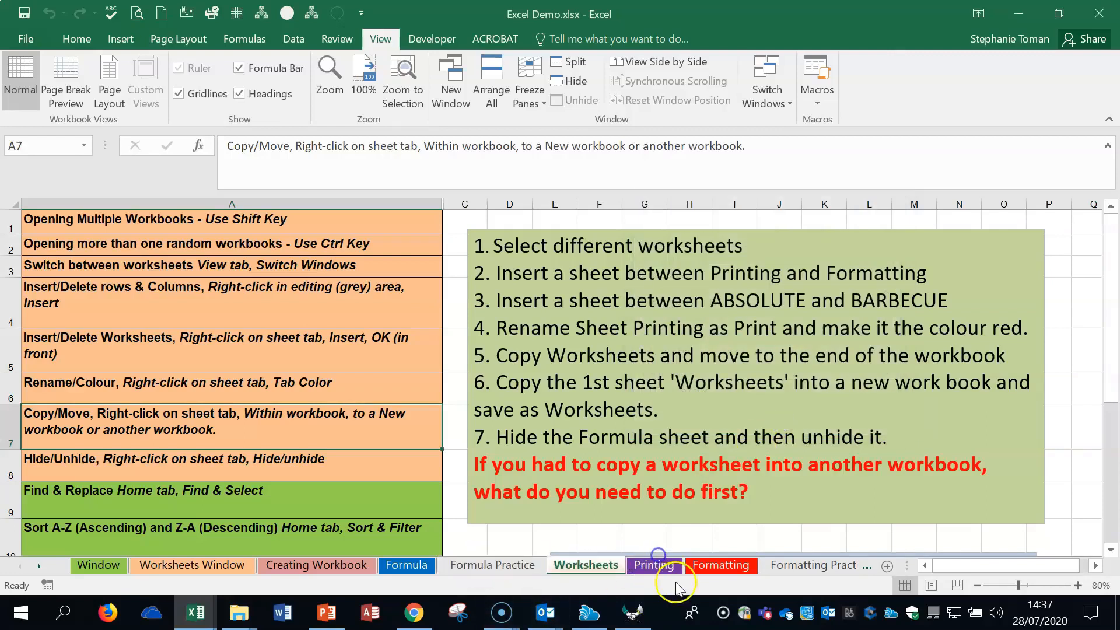
- Create a copy of the Worksheets sheet in front of Formula Practice with Move or Copy
right_click(596, 565)
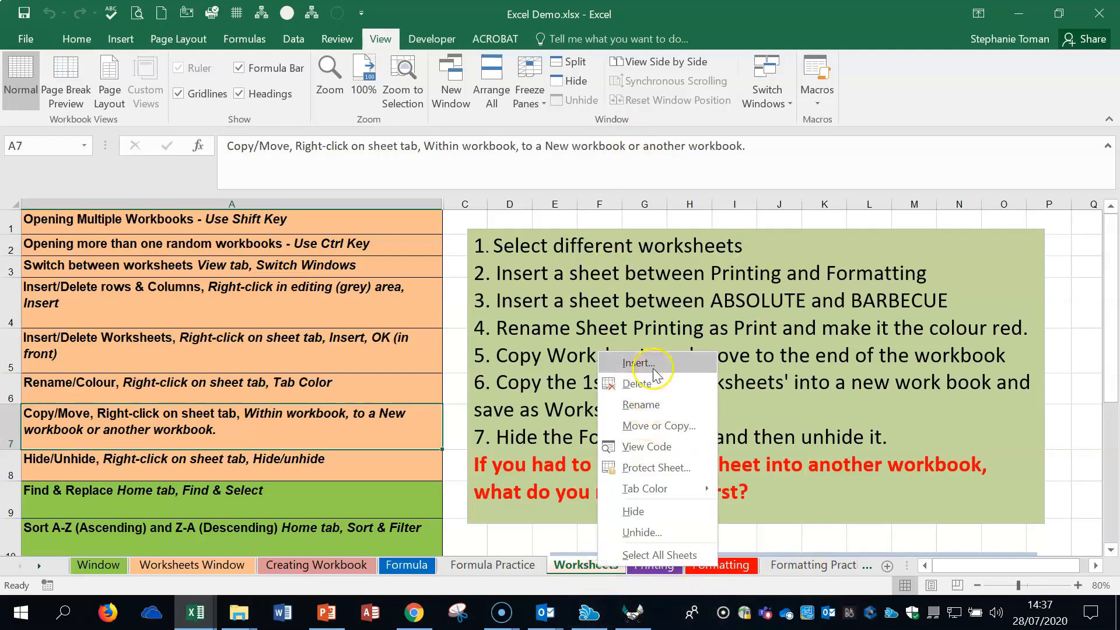
click(658, 426)
drag(779, 138, 786, 111)
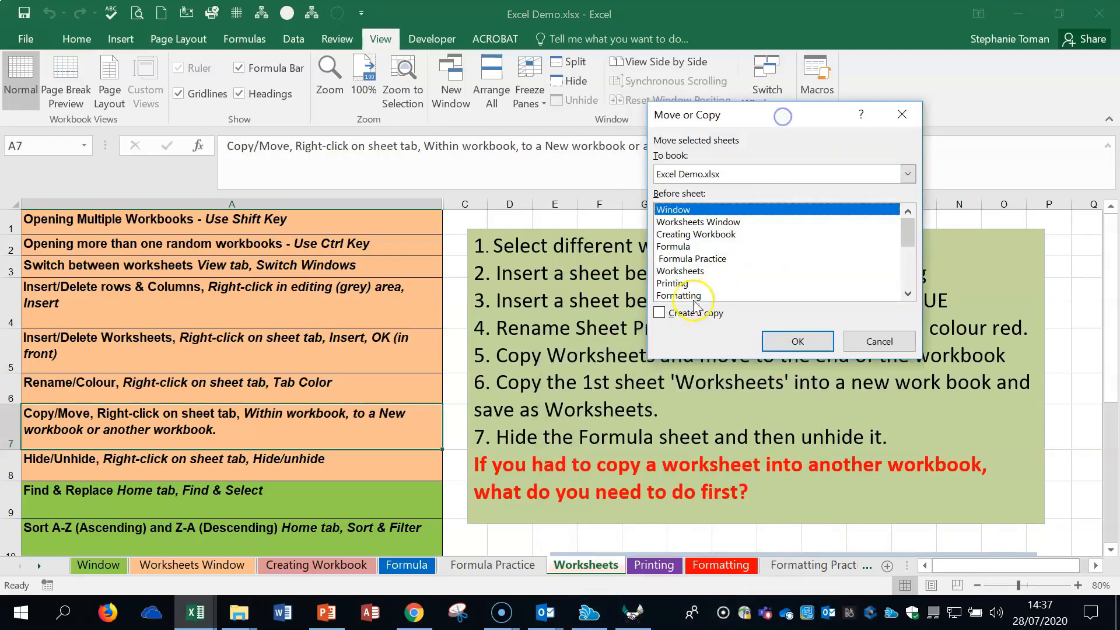
click(659, 313)
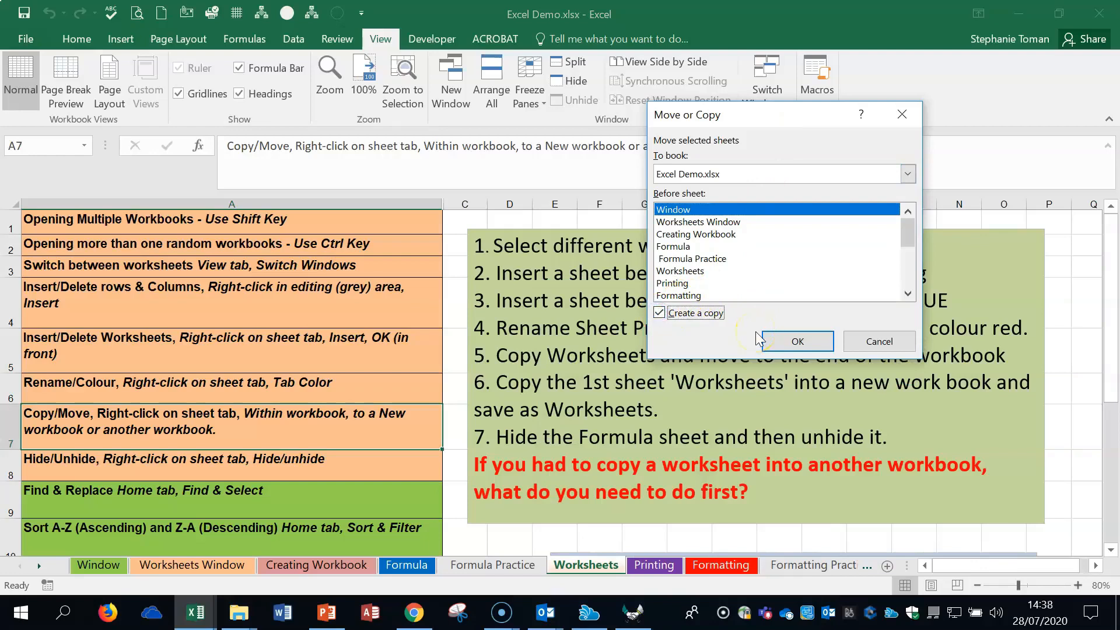
click(693, 261)
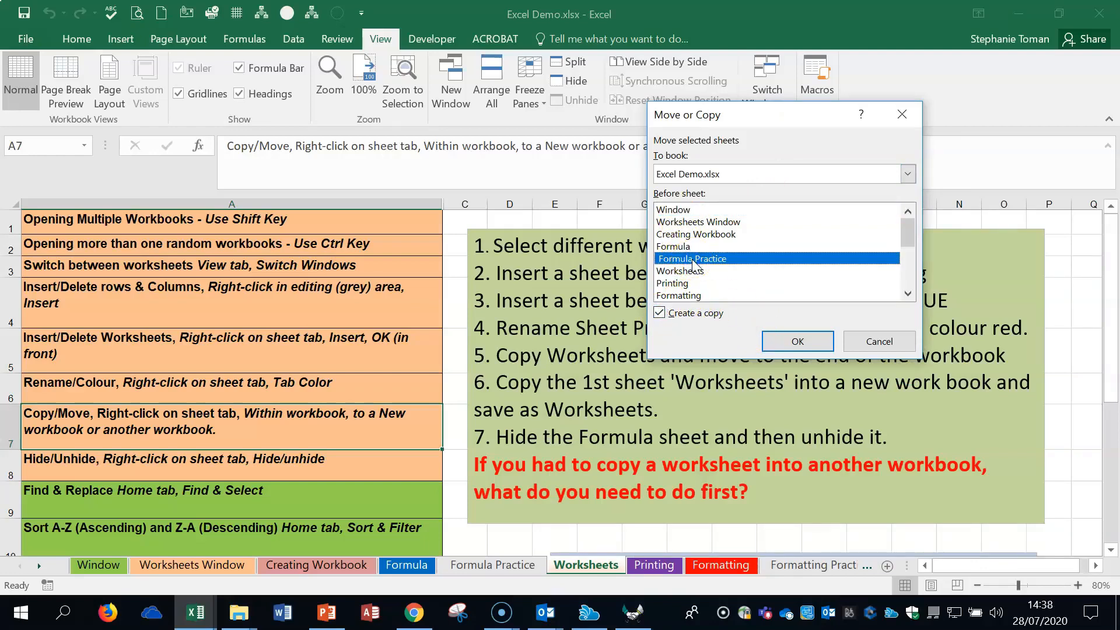
click(797, 341)
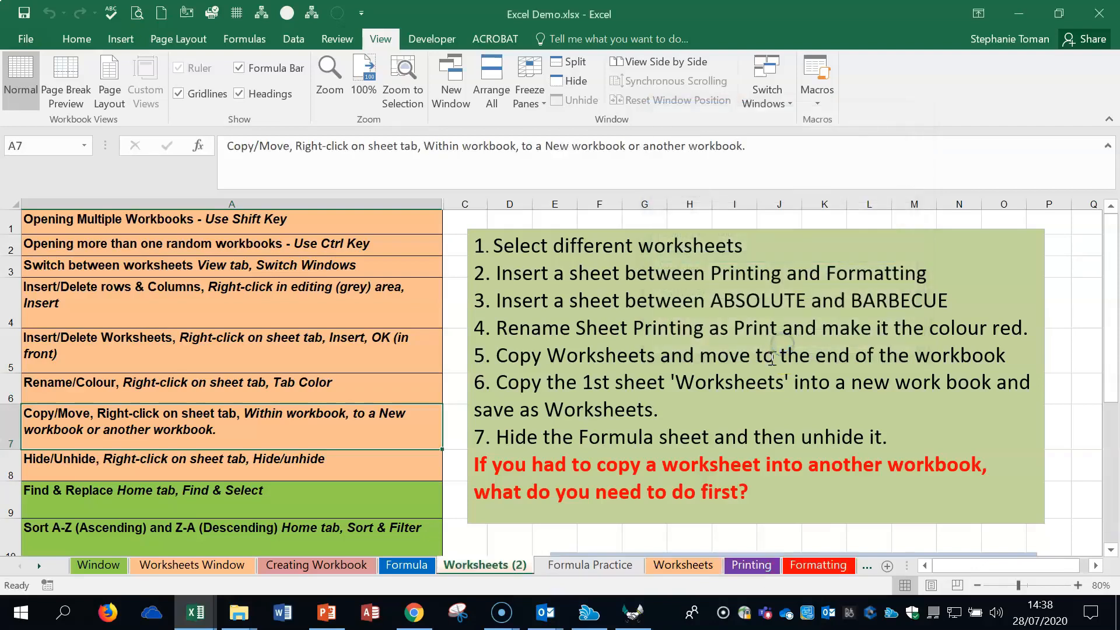
- Delete the copied Worksheets (2) sheet and confirm its permanent removal
click(494, 571)
right_click(502, 575)
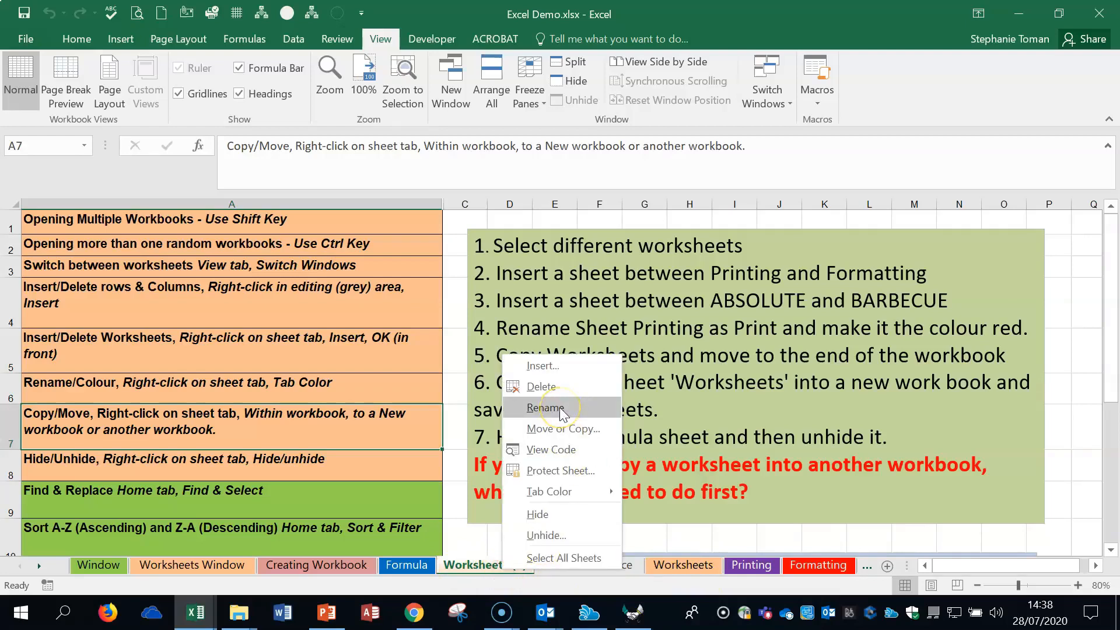
click(554, 387)
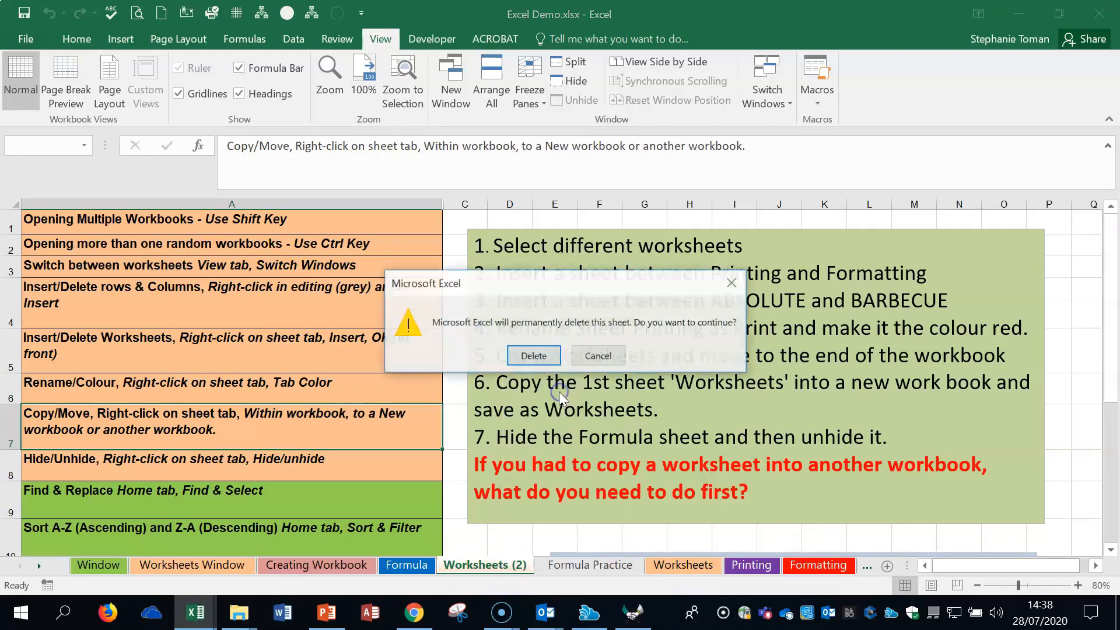
click(532, 357)
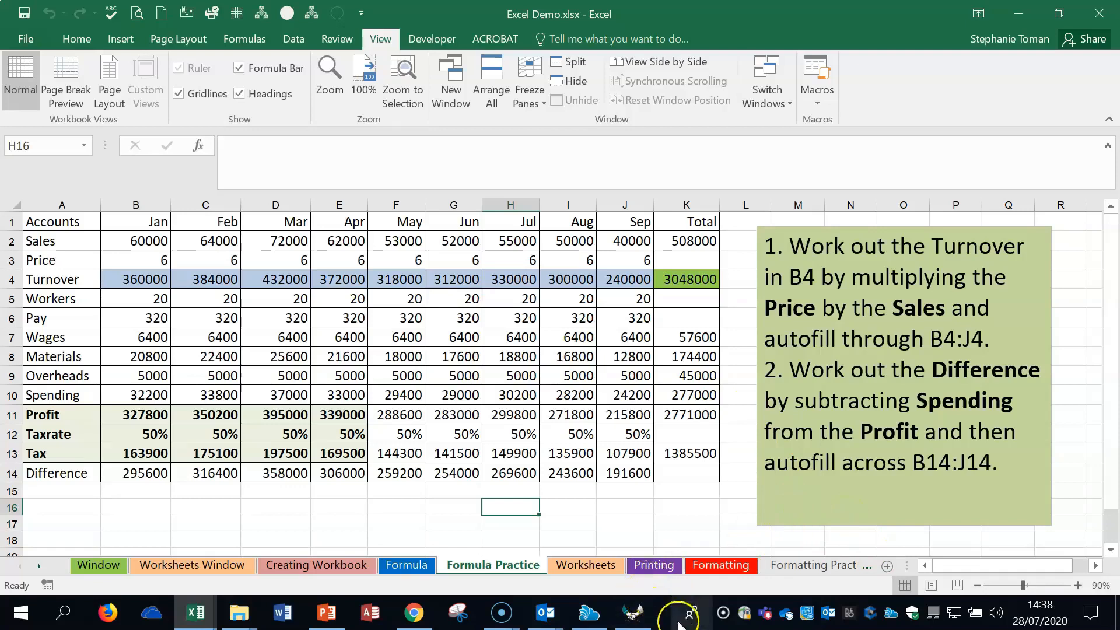
- Duplicate the original Worksheets sheet twice directly among the sheet tabs, and delete both copies, Worksheets (2) and Worksheets (3)
click(590, 565)
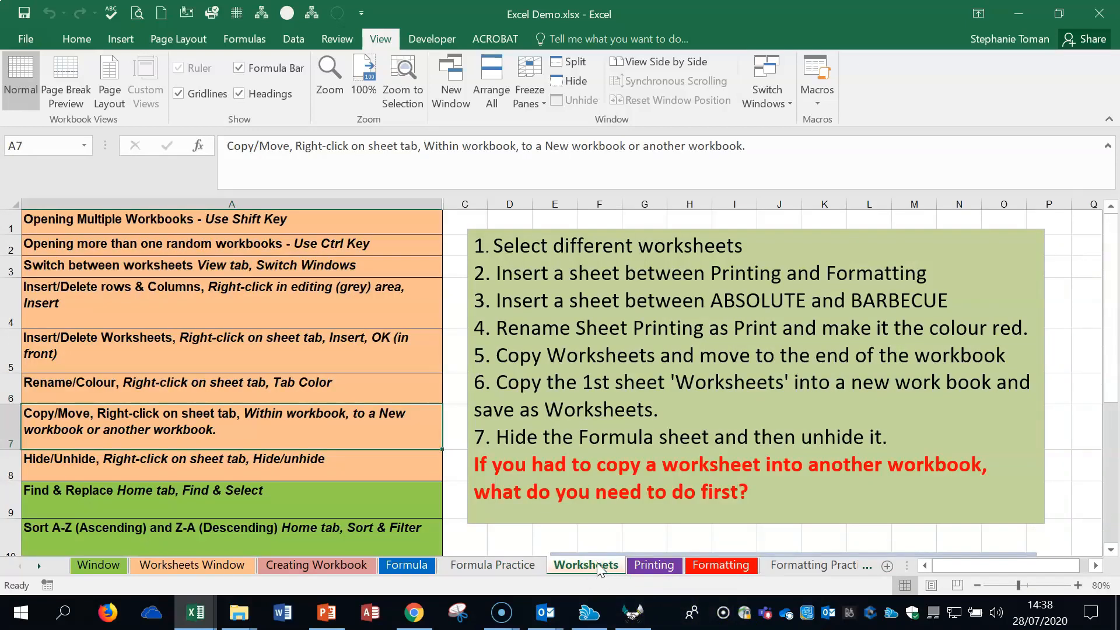
drag(596, 569, 733, 571)
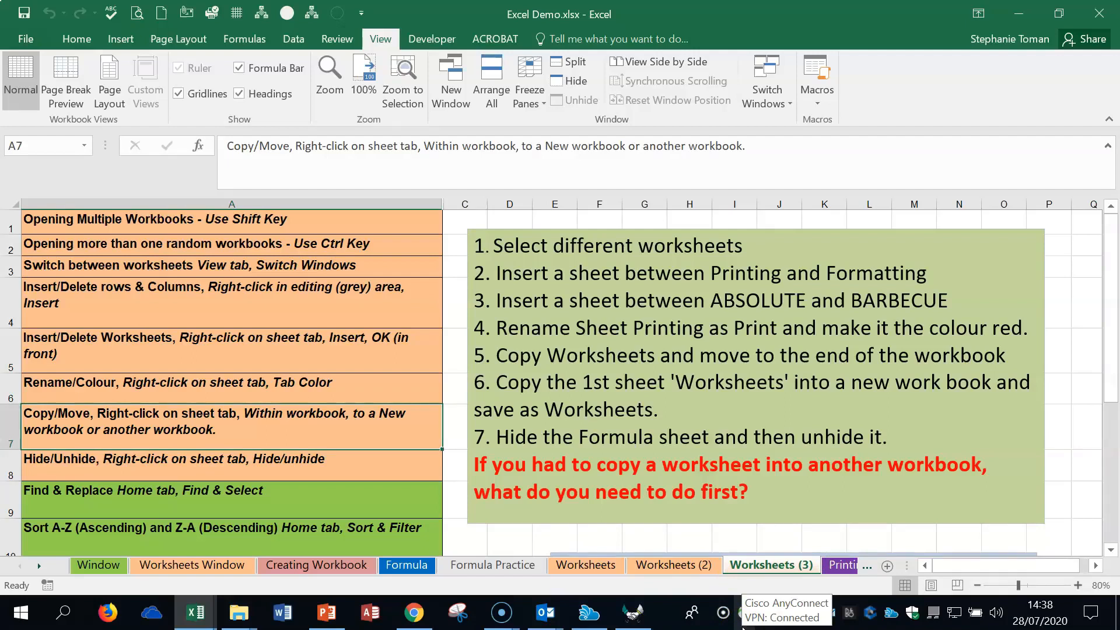
click(669, 566)
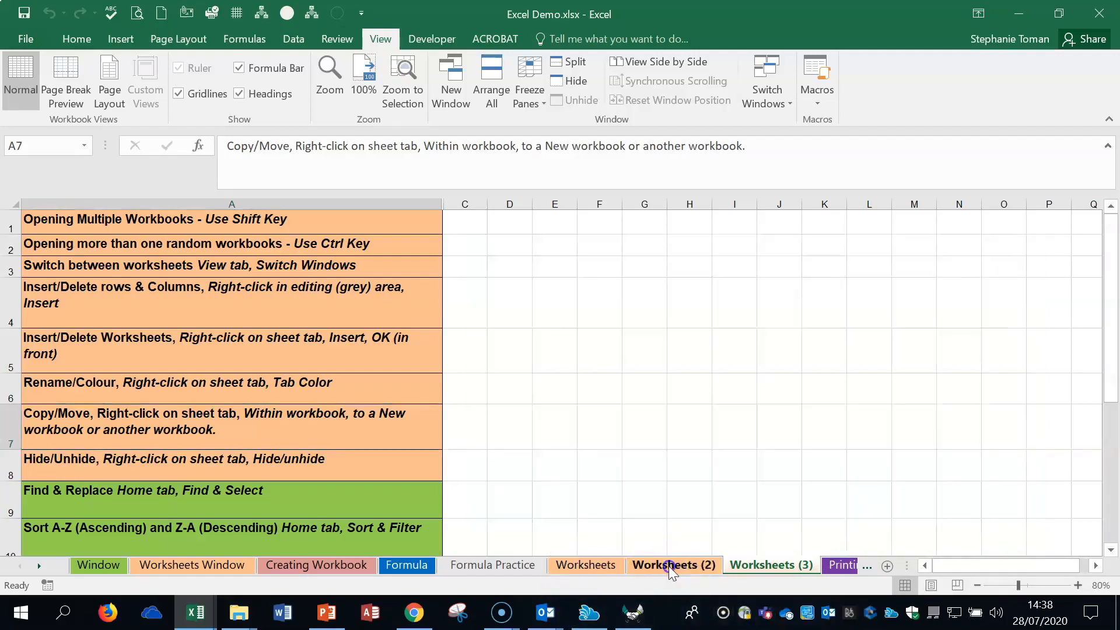
right_click(668, 566)
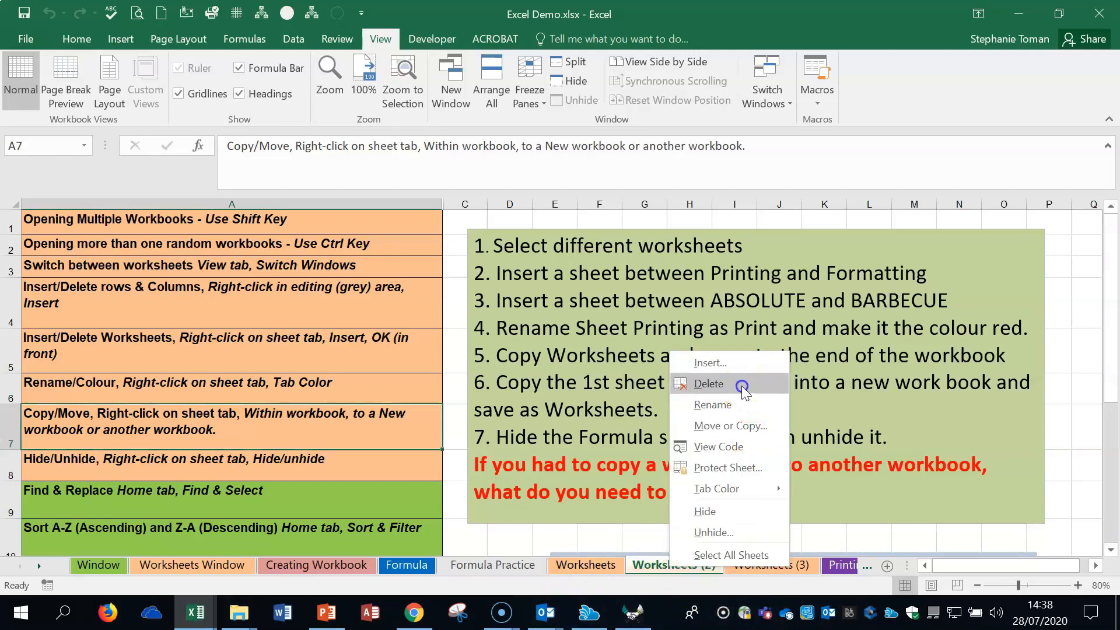
click(742, 385)
click(533, 356)
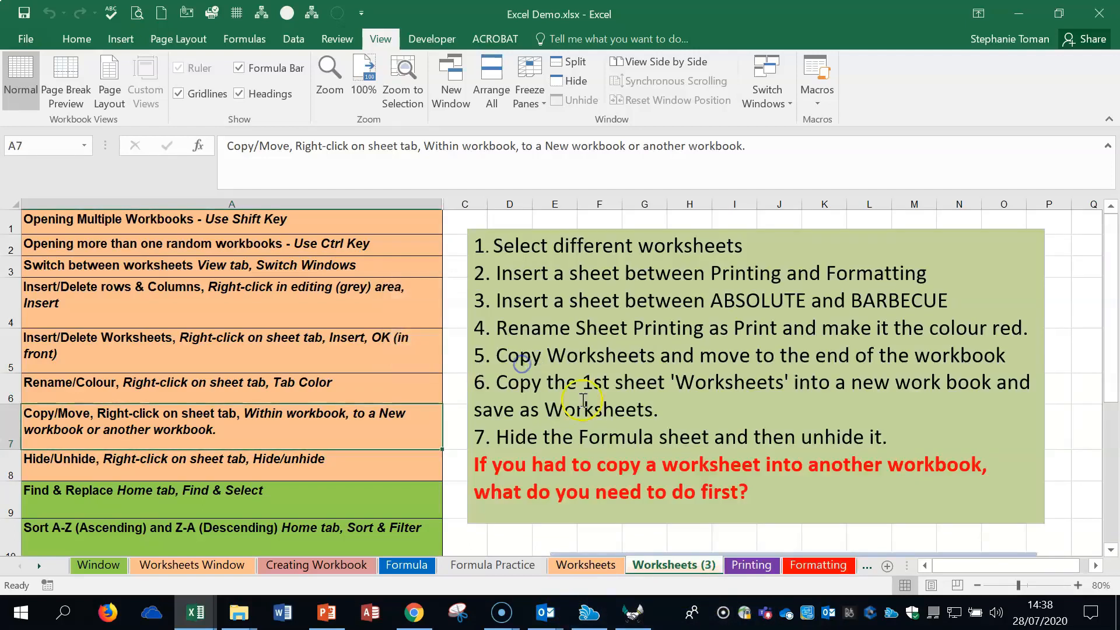
right_click(662, 566)
click(699, 383)
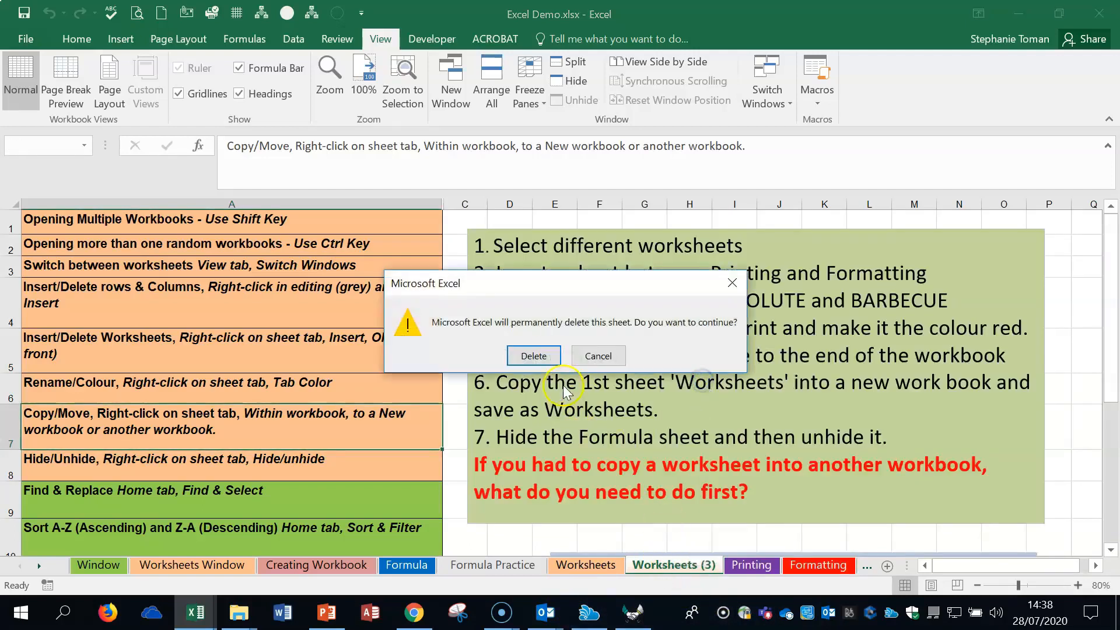
click(544, 353)
- Copy the Worksheets sheet to the end of Linked Demo Chart.xlsx, and check the Move Chart and copied Worksheets sheets there
click(591, 569)
right_click(594, 566)
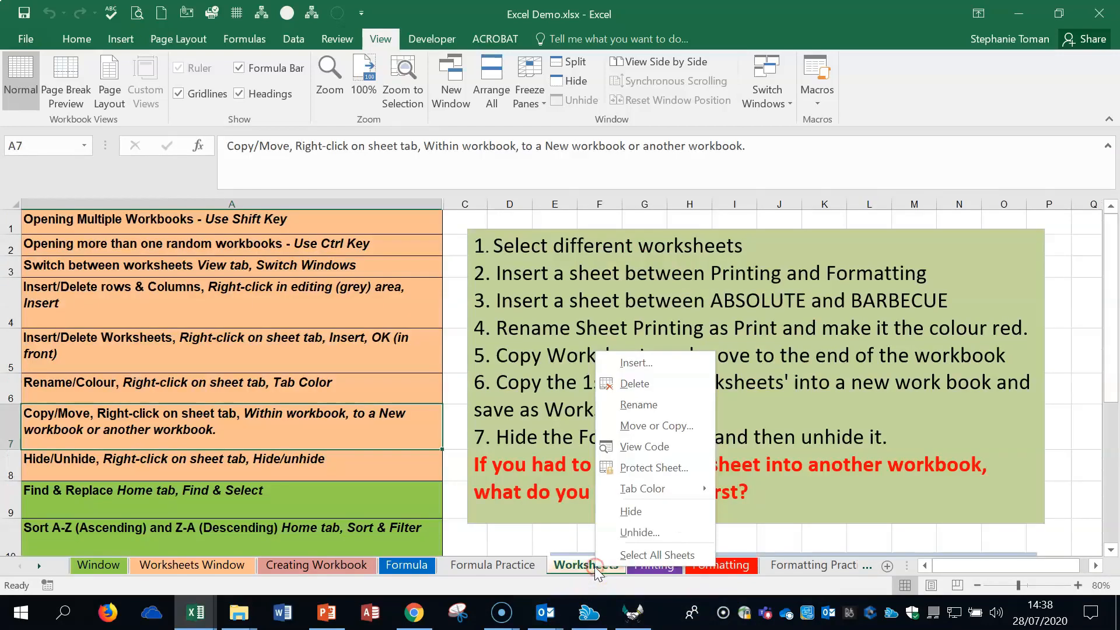
click(661, 427)
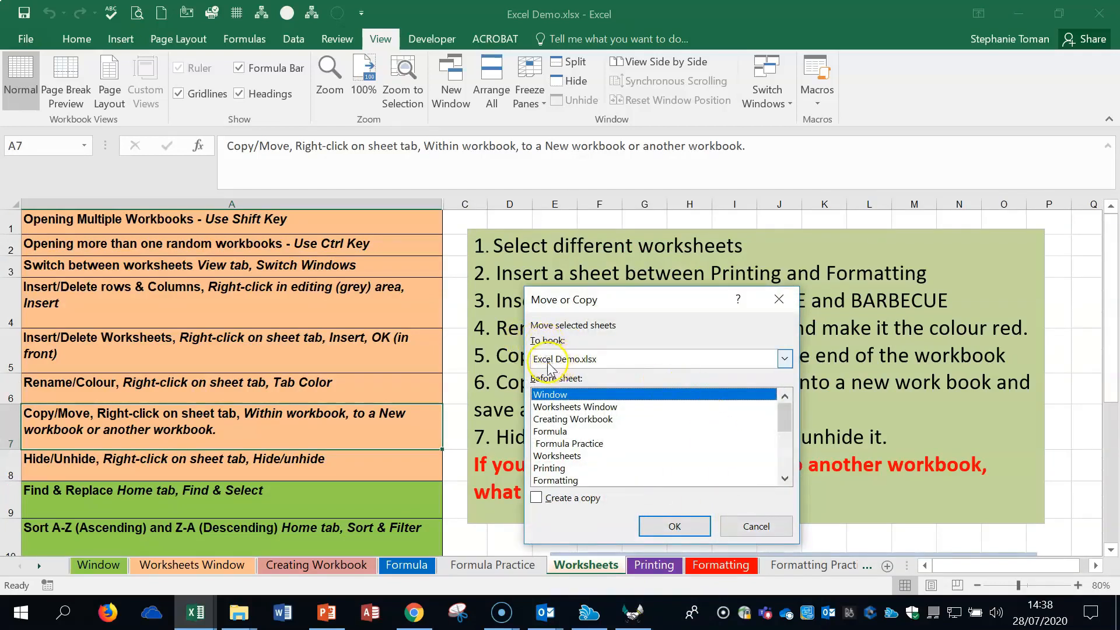
click(785, 359)
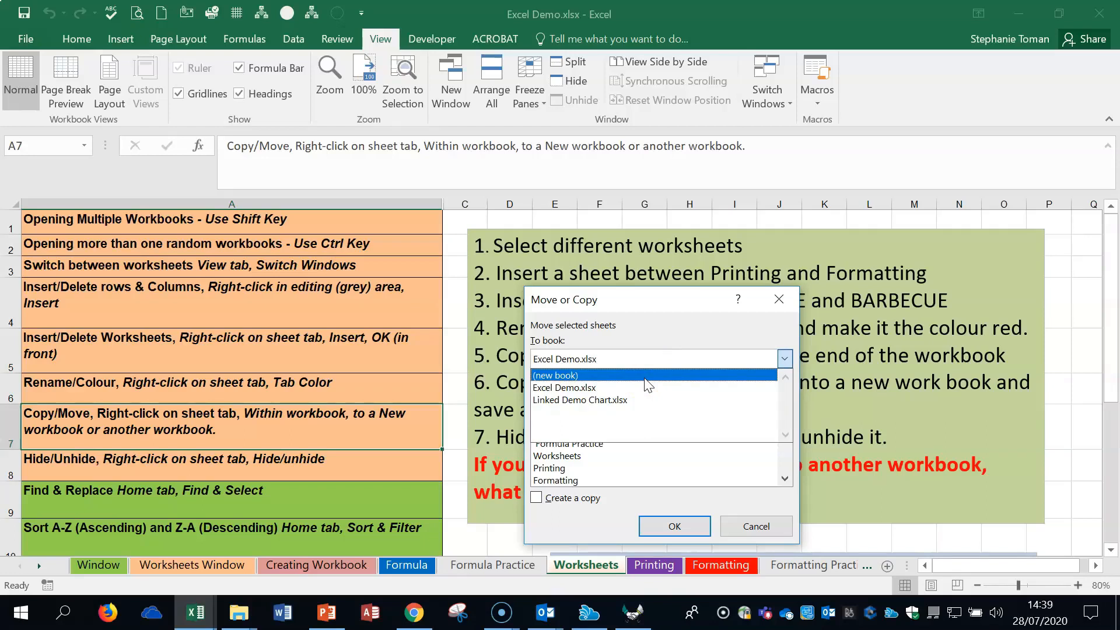
click(644, 402)
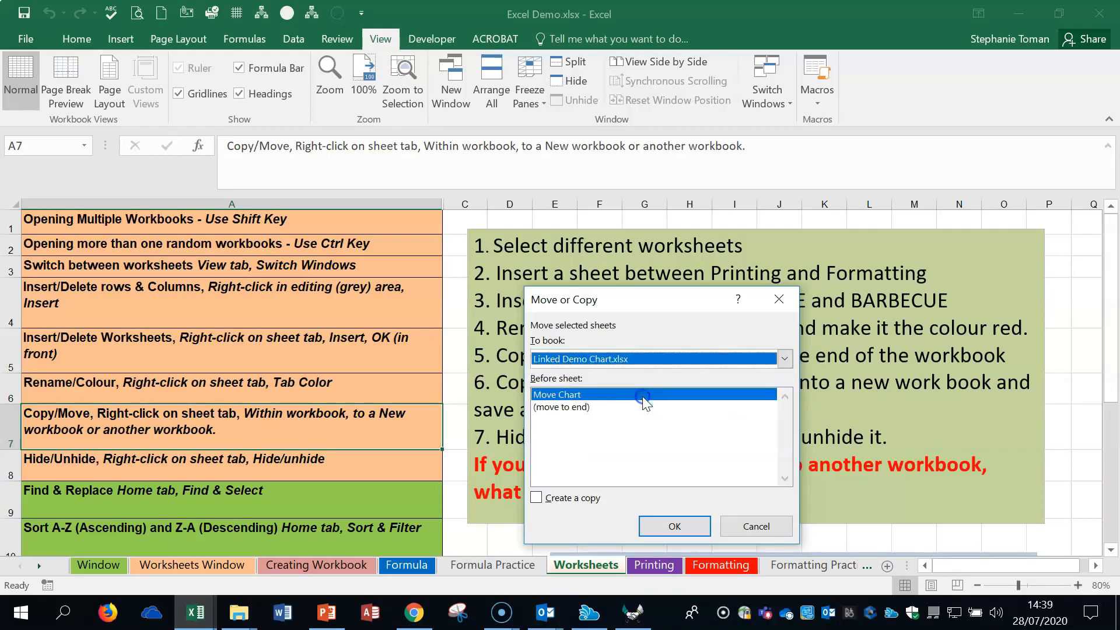
click(573, 406)
click(536, 499)
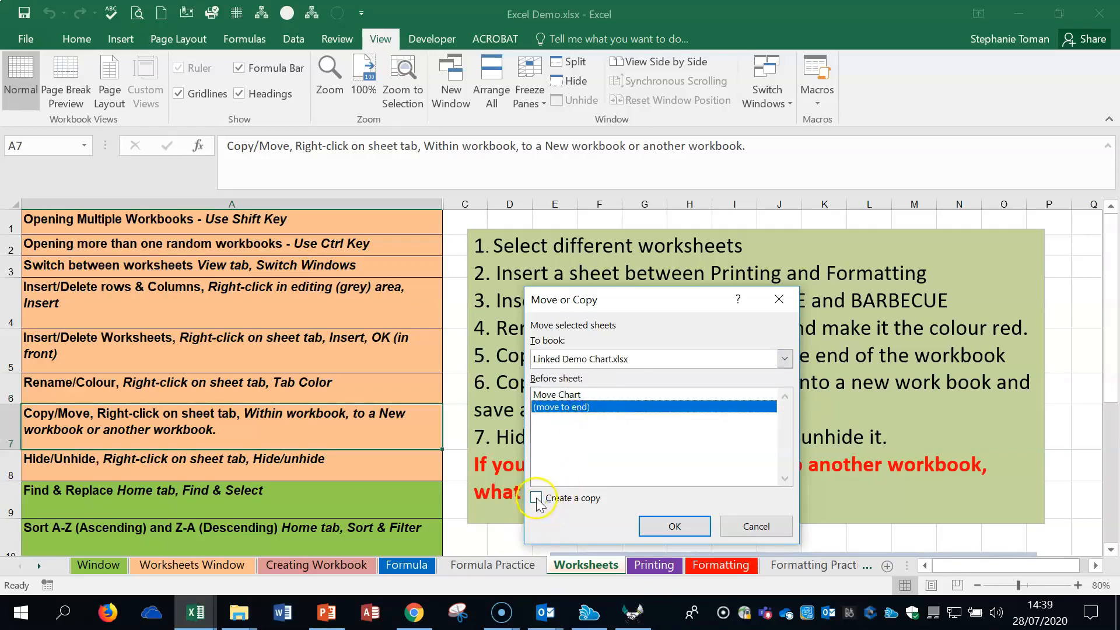
click(651, 520)
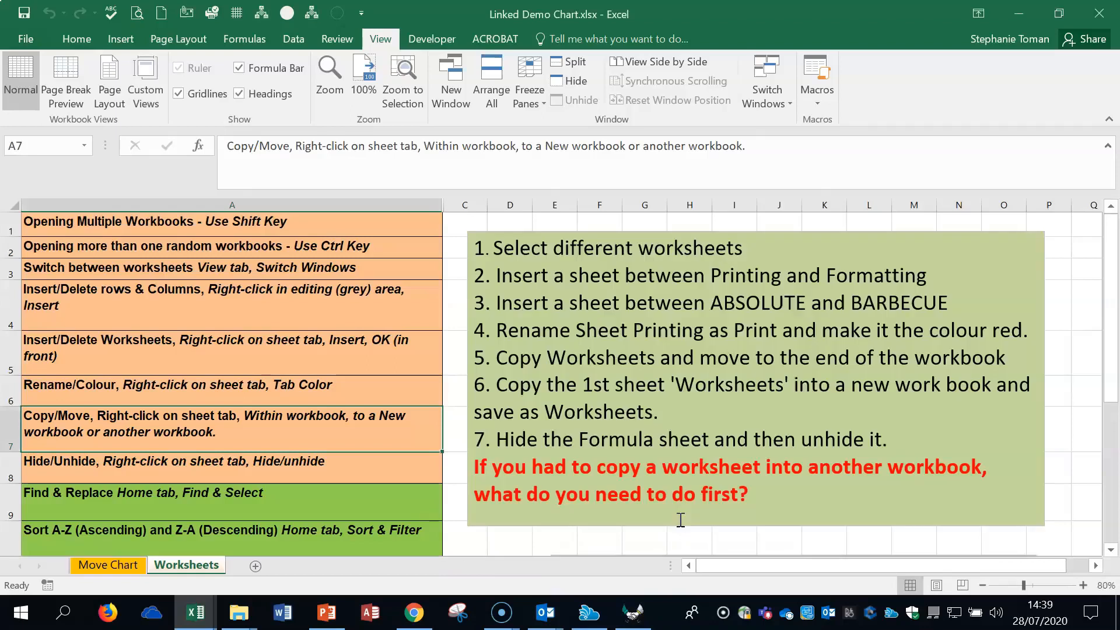
click(100, 564)
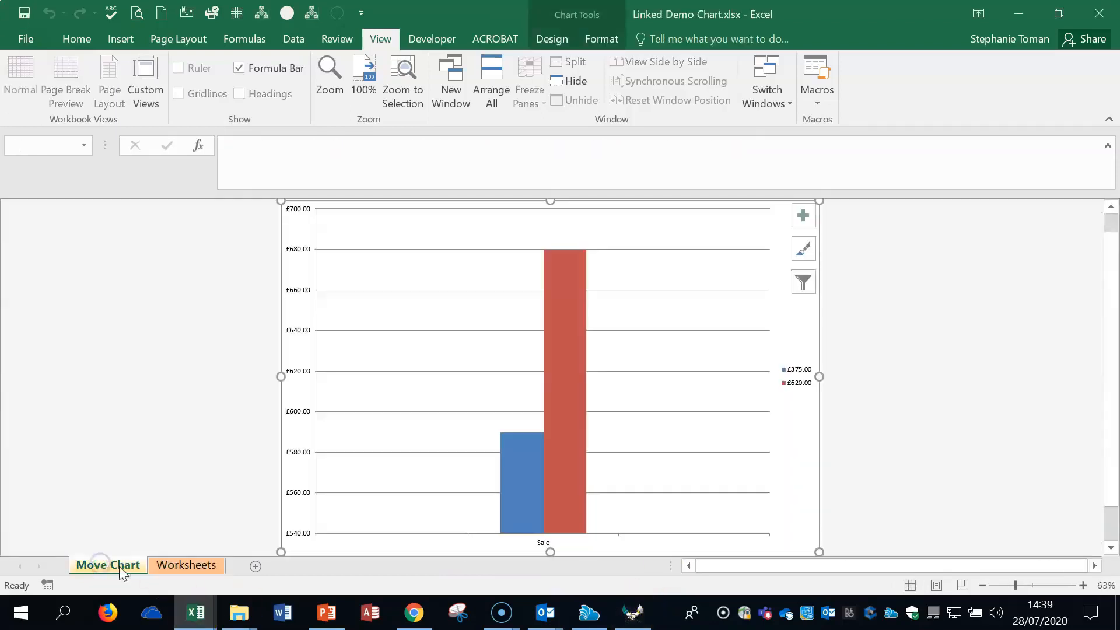
click(180, 565)
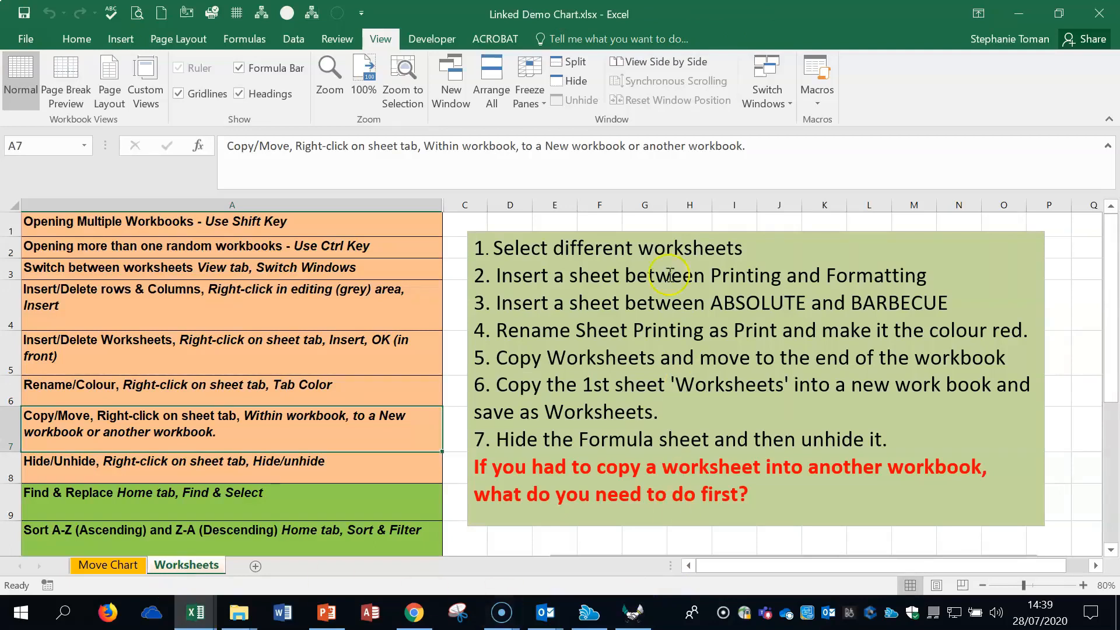
- Switch back to the Excel Demo.xlsx workbook and select the Hide/Unhide topic in cell A8 of the Worksheets sheet
click(766, 87)
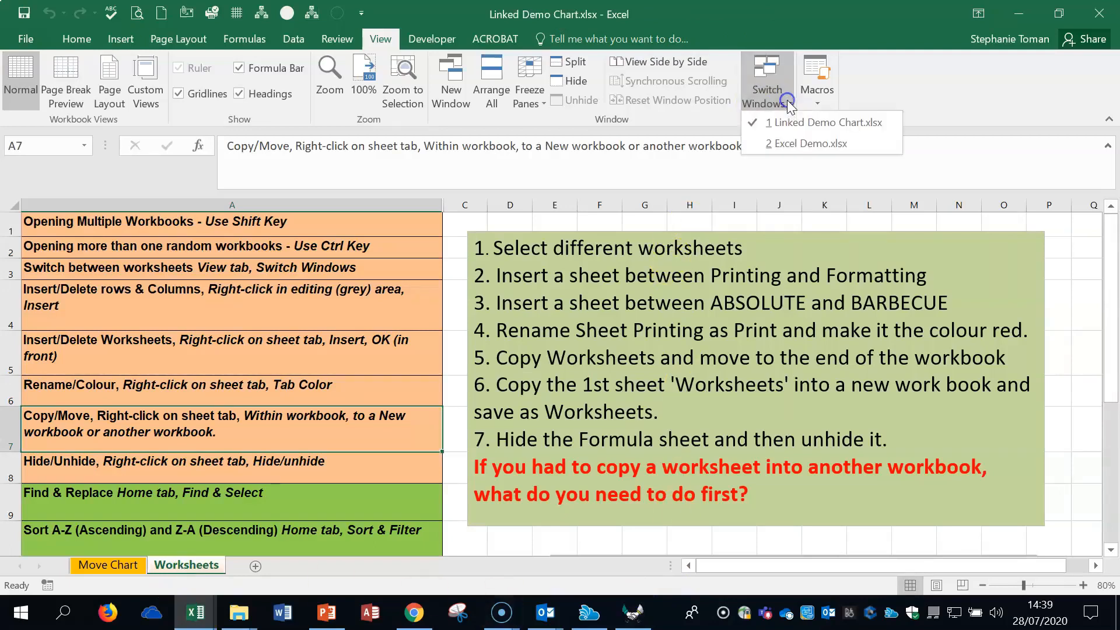
click(798, 146)
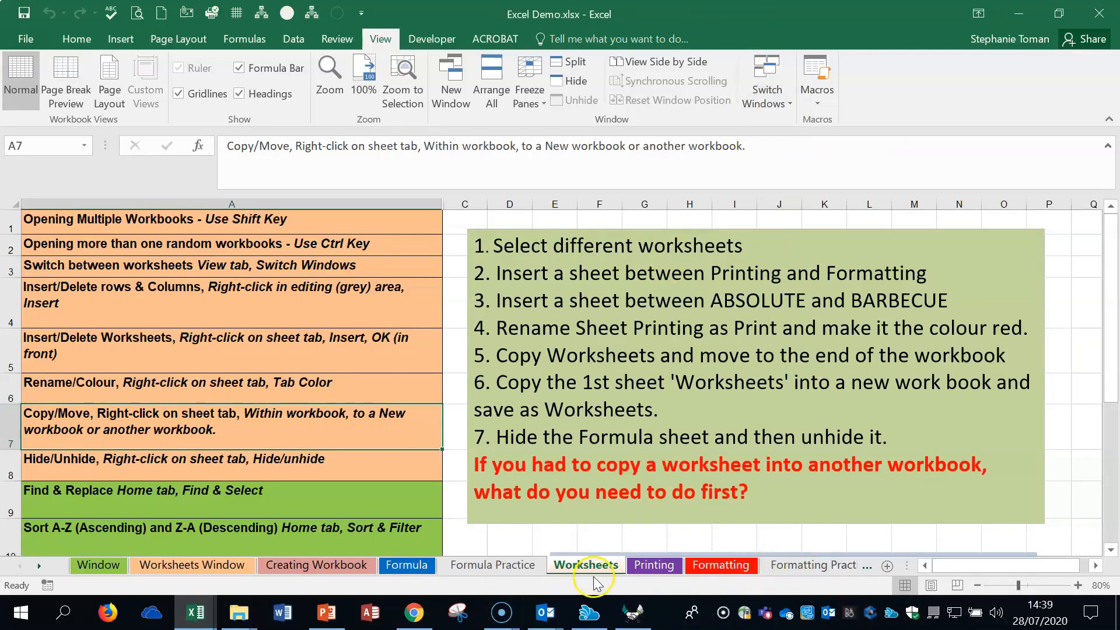
click(197, 402)
click(192, 423)
click(194, 461)
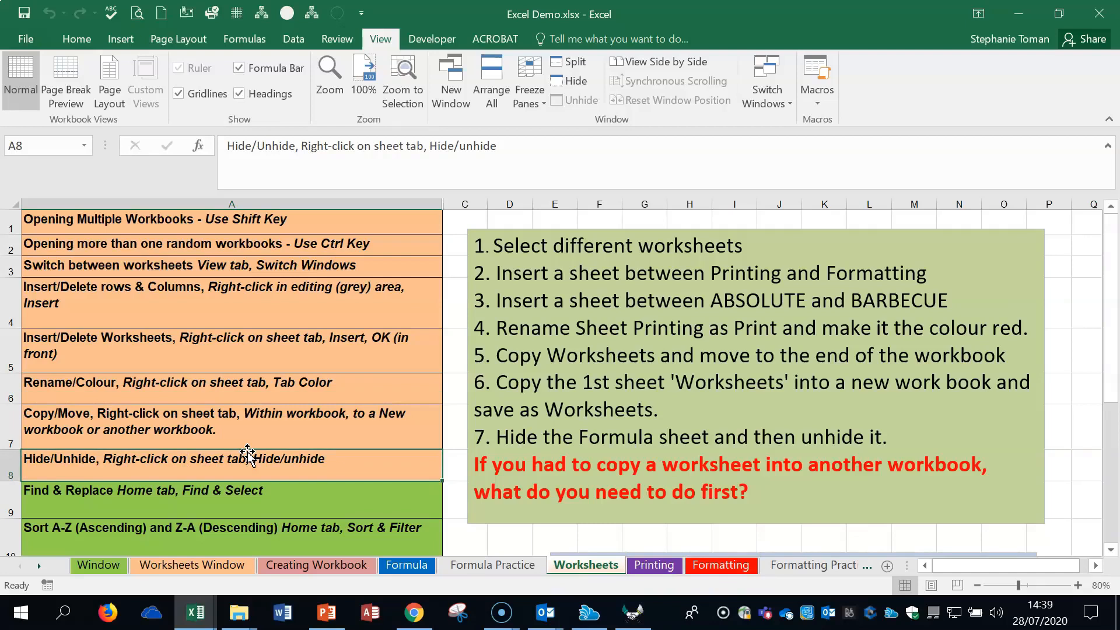
- Hide row 5 of the Worksheets sheet, and unhide it by way of the surrounding rows 4 to 6
right_click(13, 350)
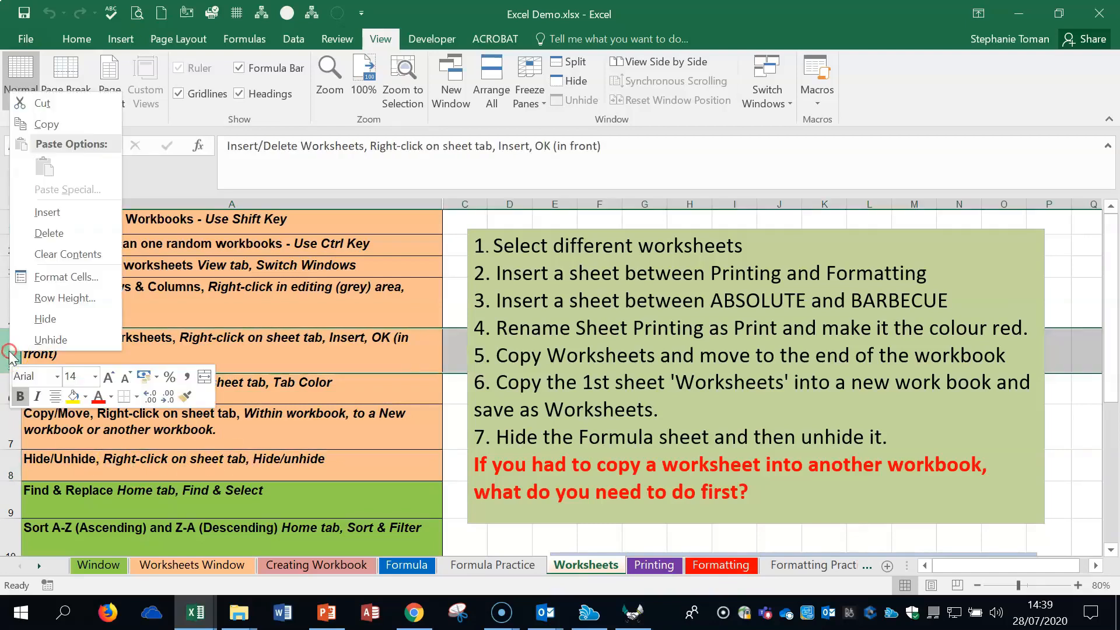
click(41, 315)
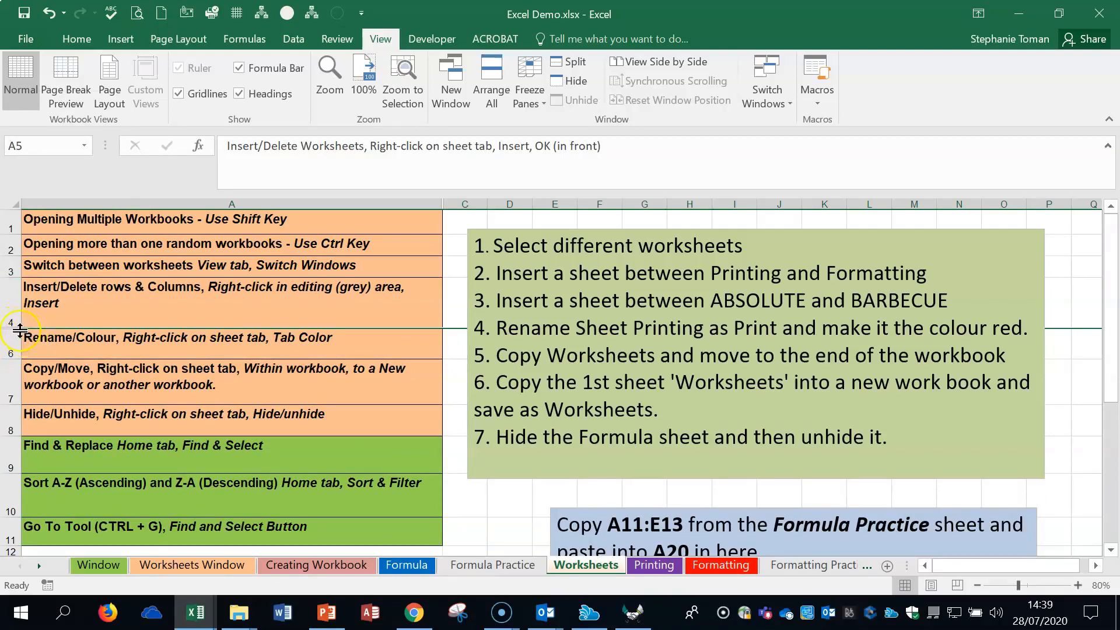
drag(17, 330, 12, 348)
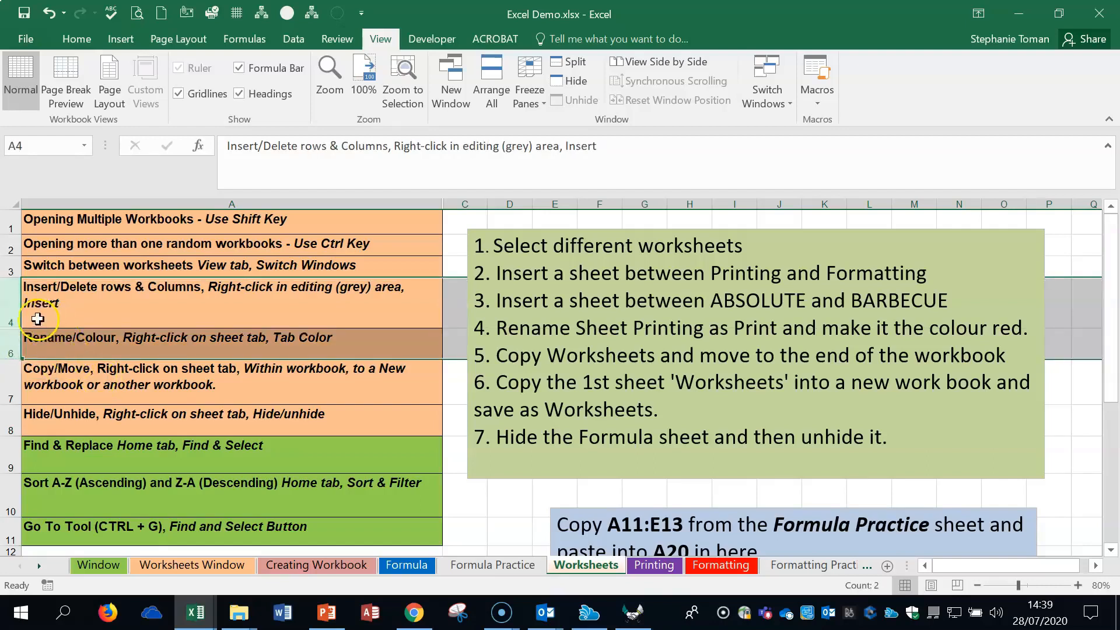
right_click(13, 308)
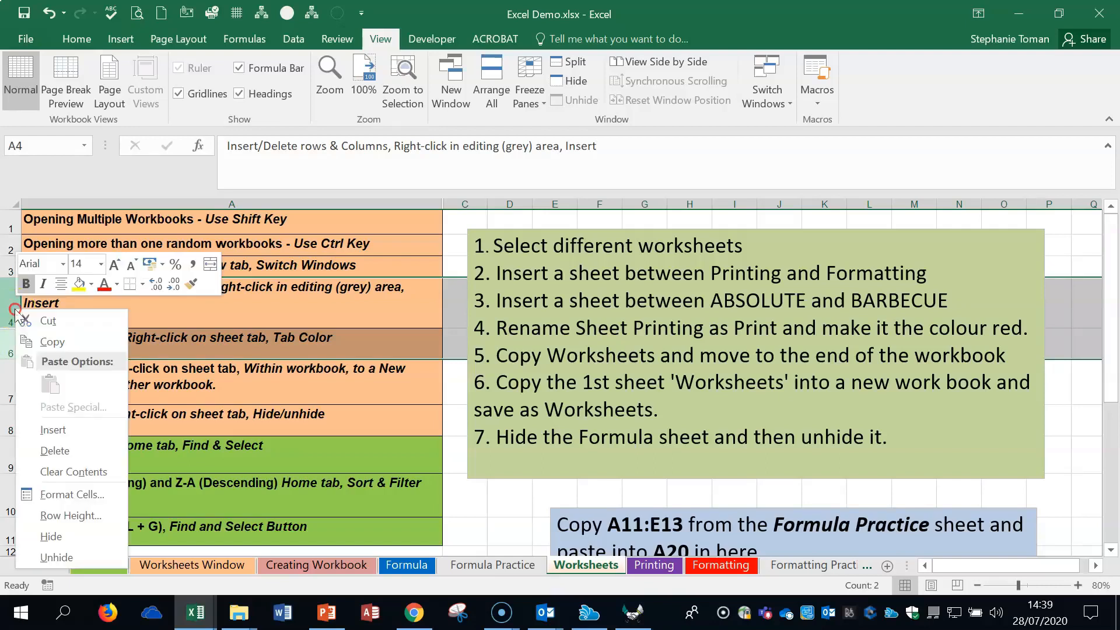
click(65, 566)
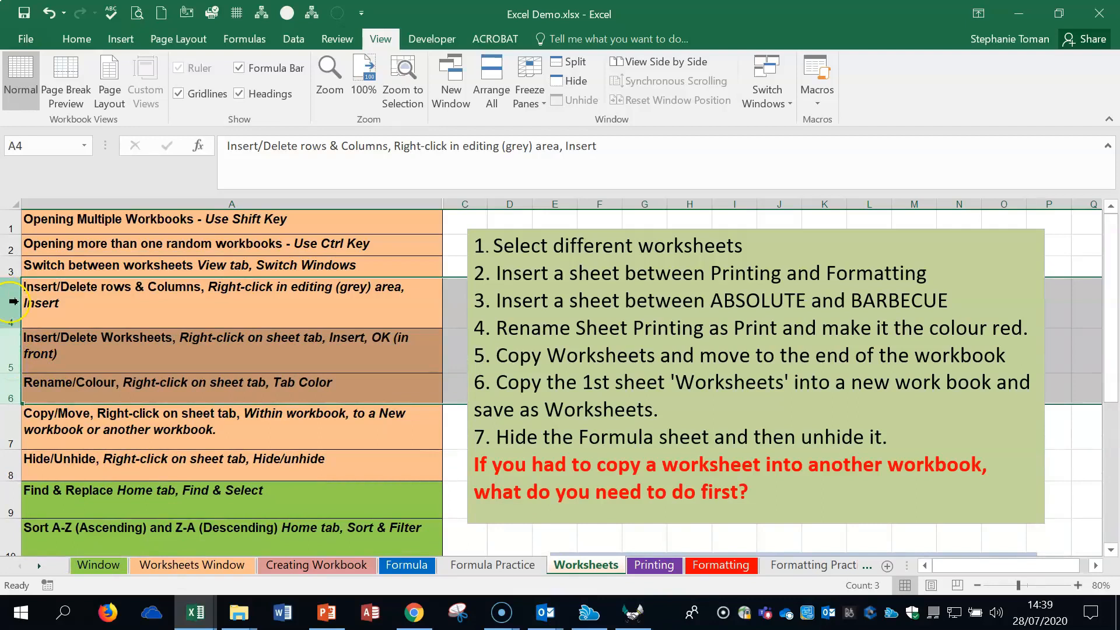
- Hide rows 4 to 7, unhide them by way of the surrounding rows 3 and 8, and select cell A7
drag(12, 301, 11, 425)
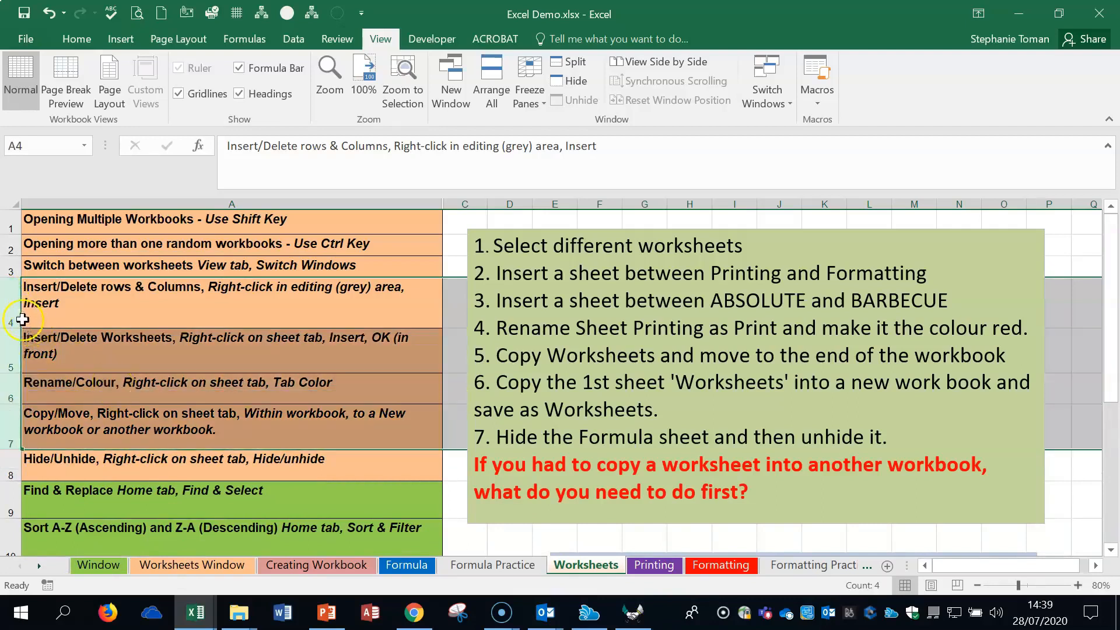
right_click(124, 418)
click(168, 392)
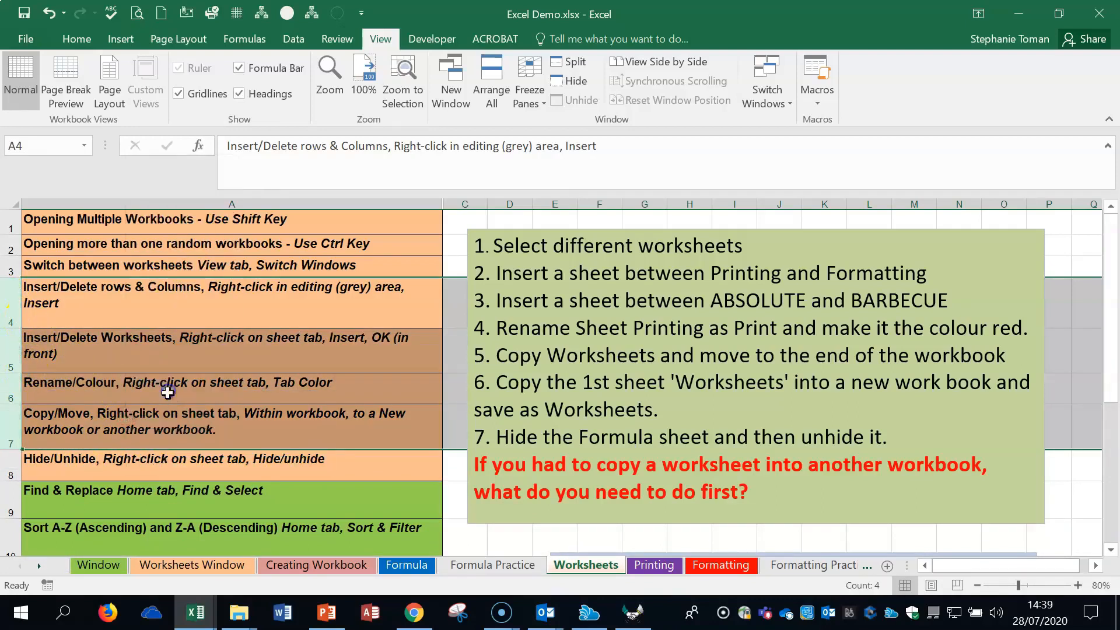
click(13, 296)
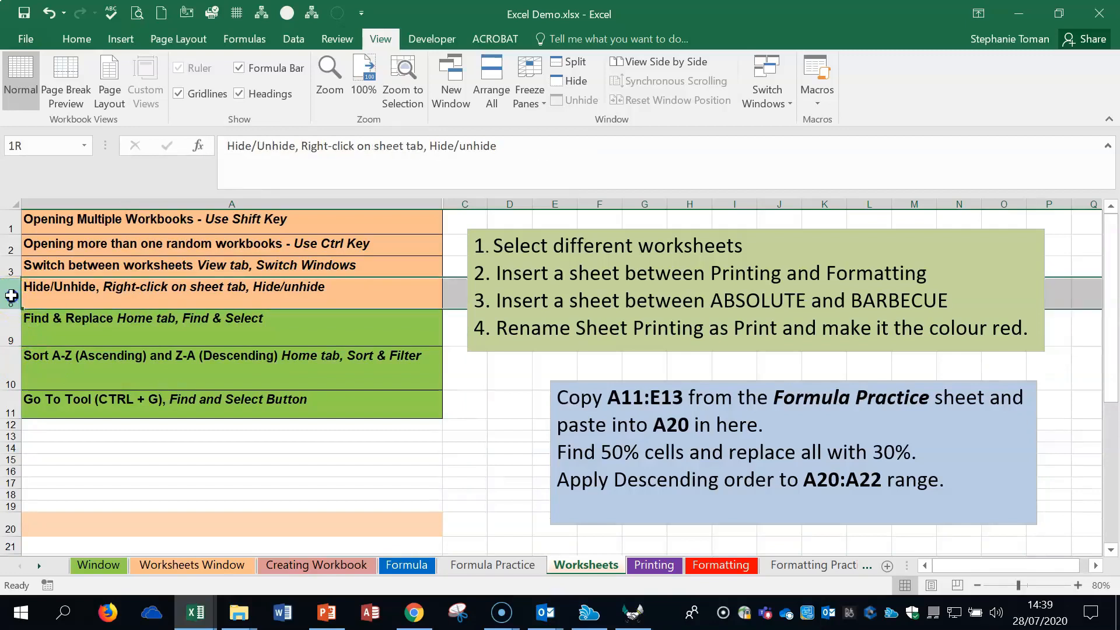
drag(12, 297, 13, 322)
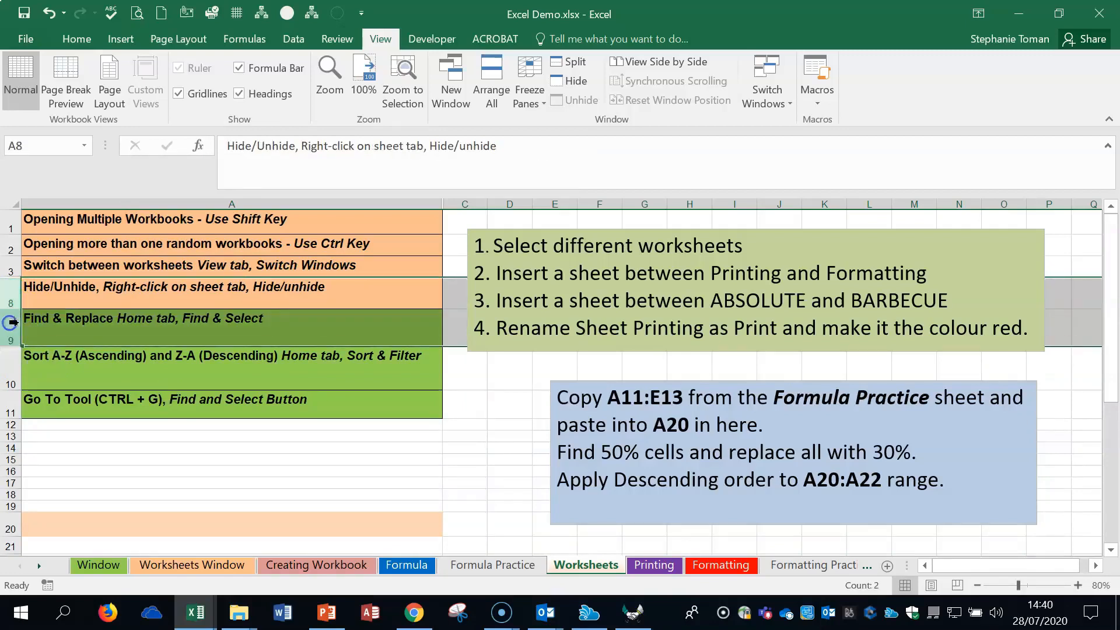
mouse_move(12, 269)
mouse_down()
mouse_move(9, 332)
mouse_move(11, 276)
mouse_move(10, 290)
mouse_up()
right_click(10, 290)
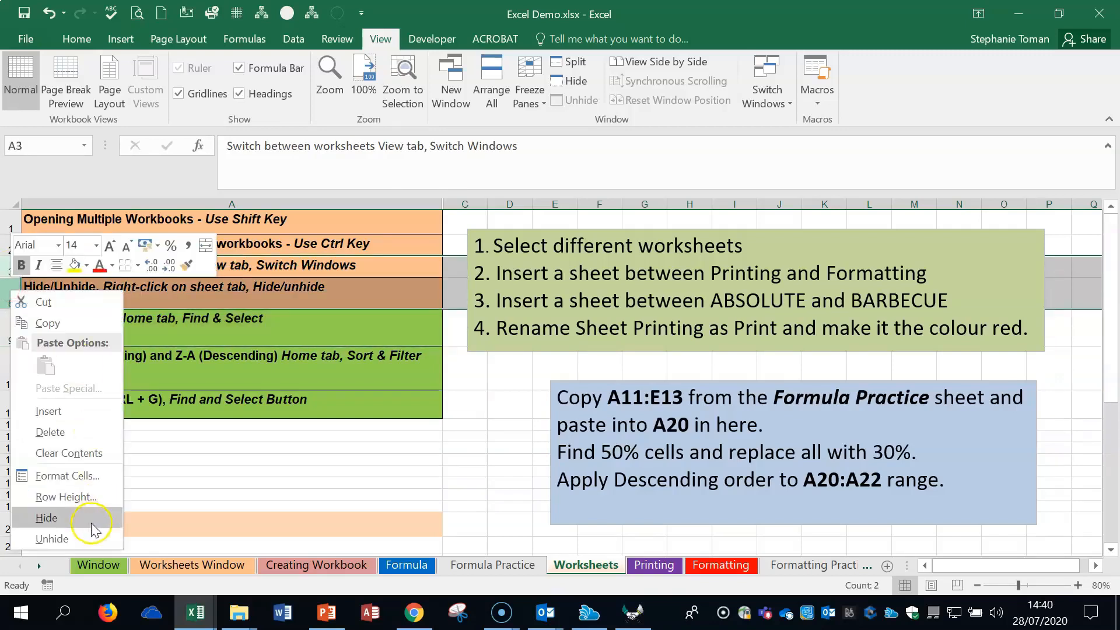
click(82, 536)
click(260, 421)
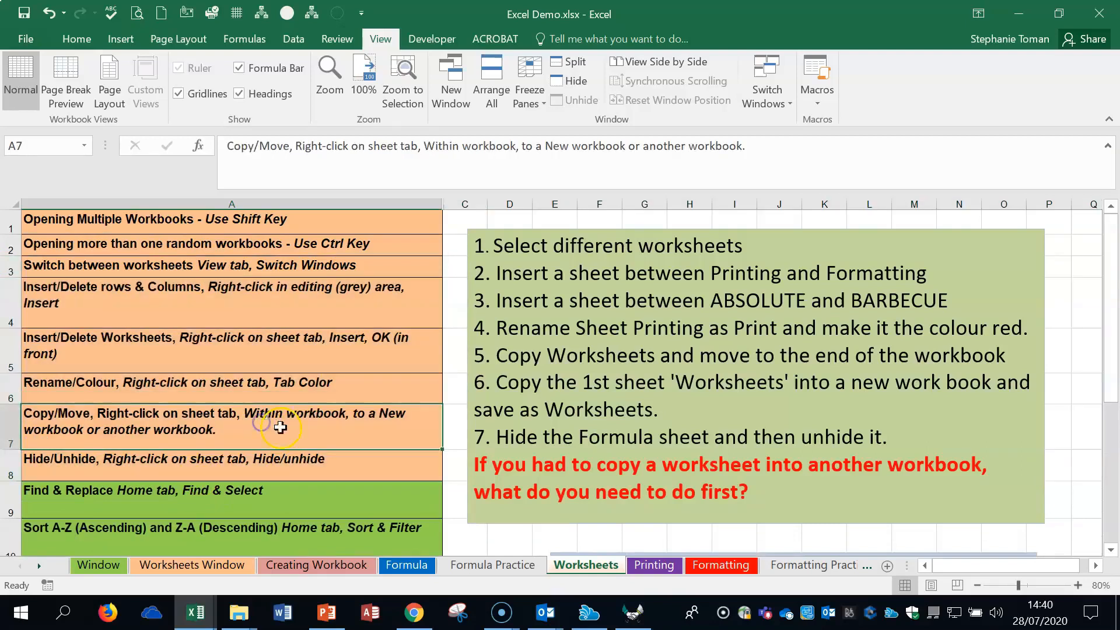
- Hide column A, and reveal the hidden columns by selecting the whole sheet and widening its columns
click(261, 202)
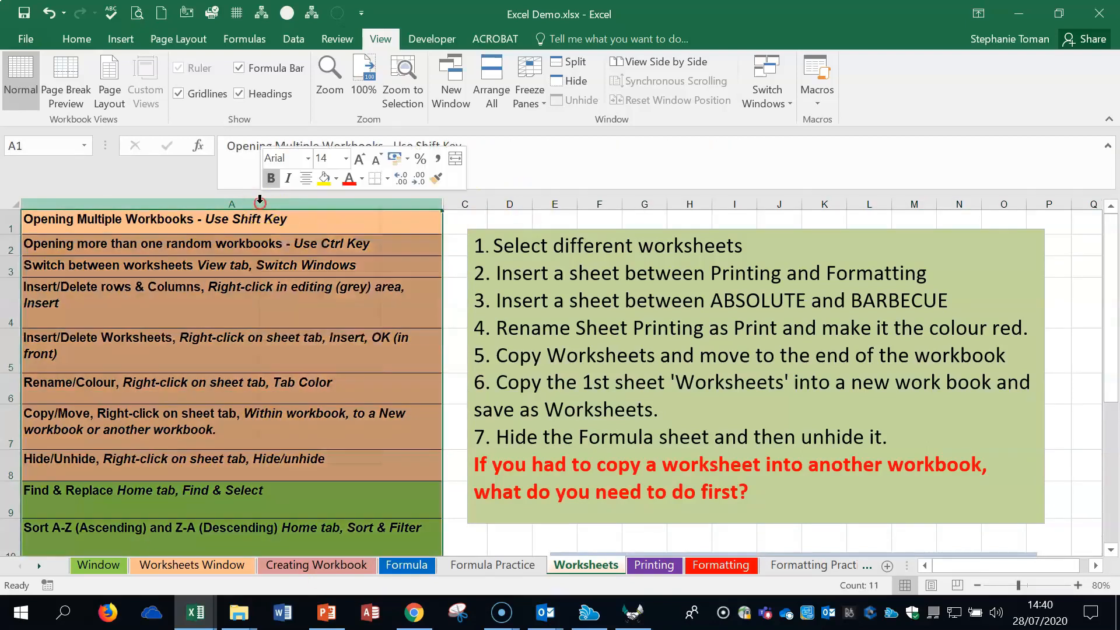
right_click(260, 201)
click(312, 431)
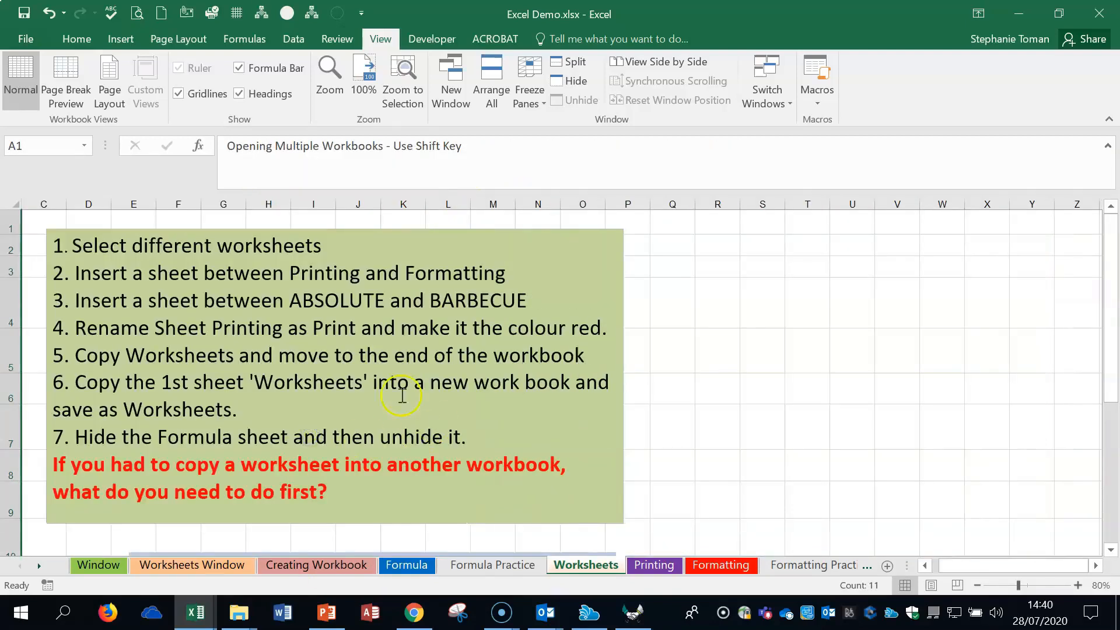
click(13, 203)
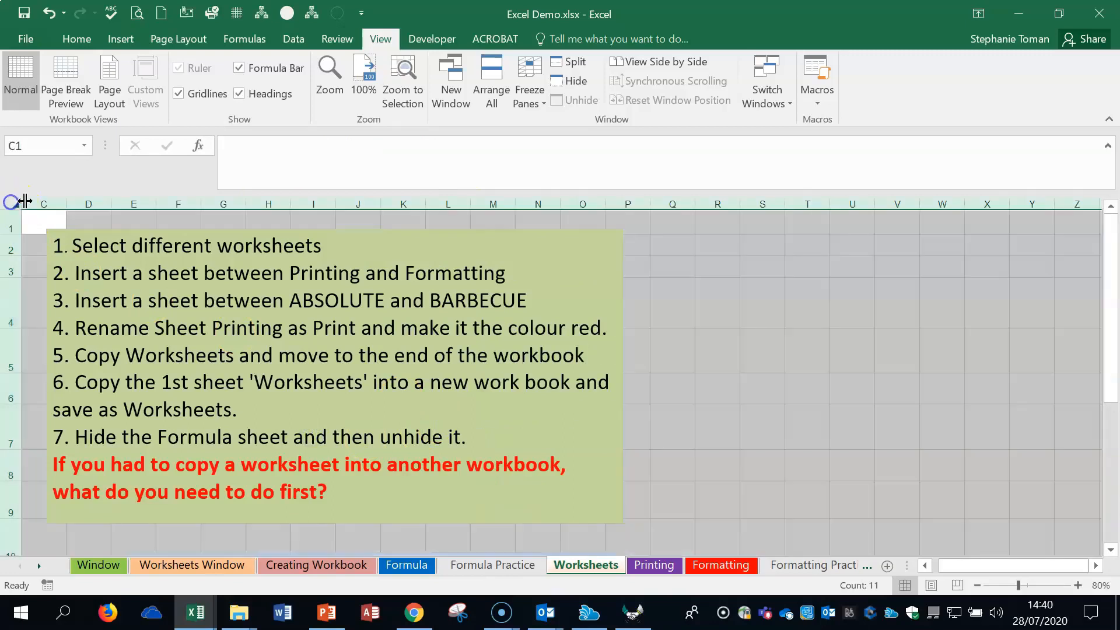
drag(25, 202, 76, 201)
double_click(76, 200)
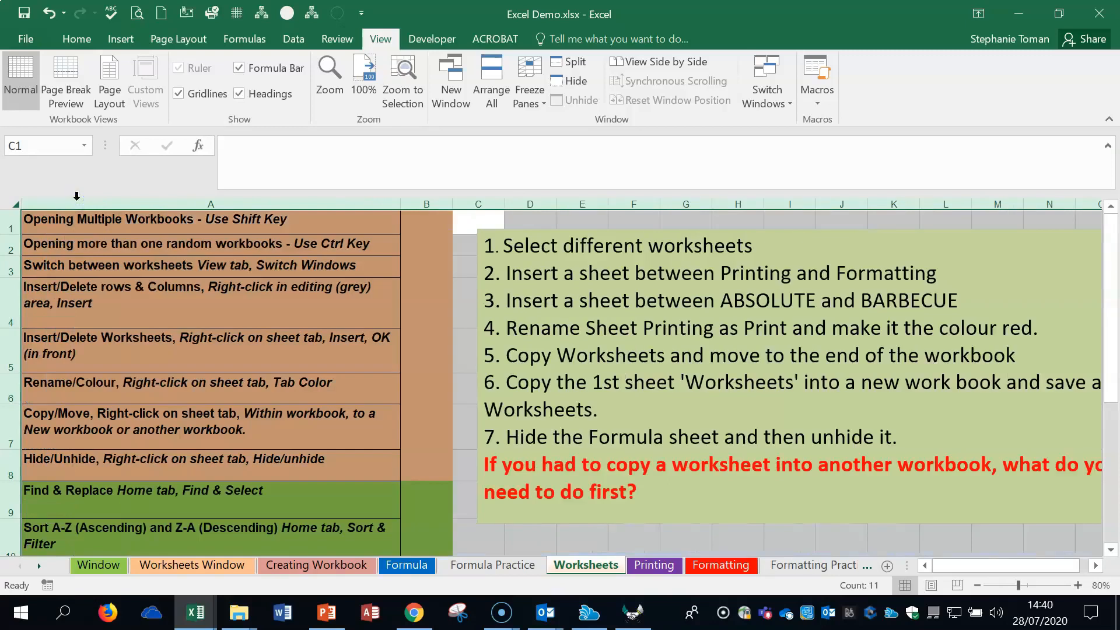
click(134, 203)
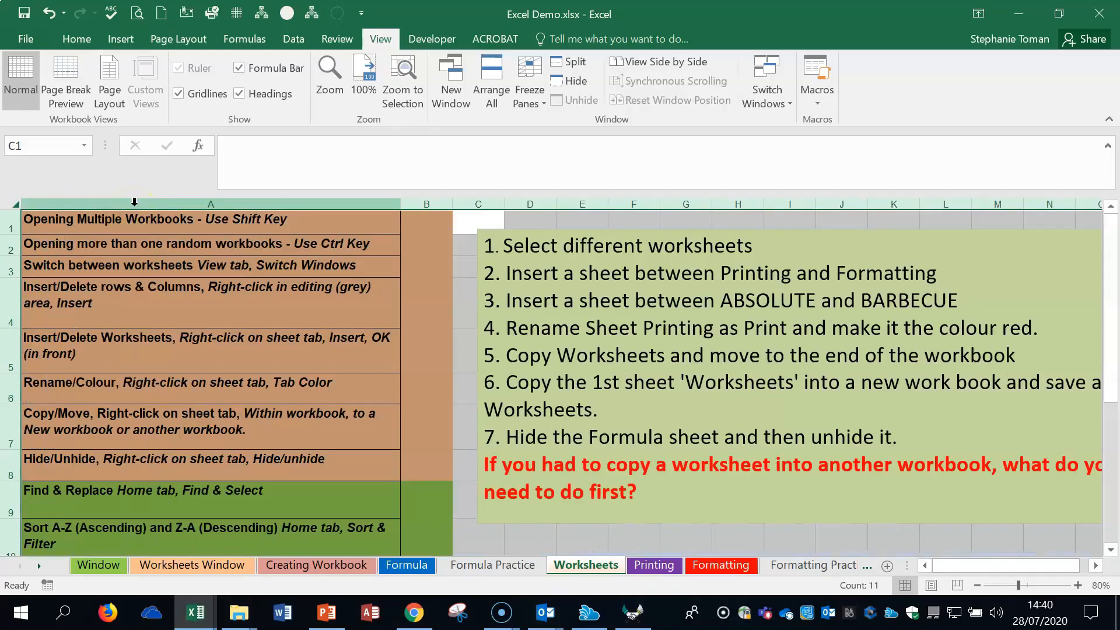
click(922, 568)
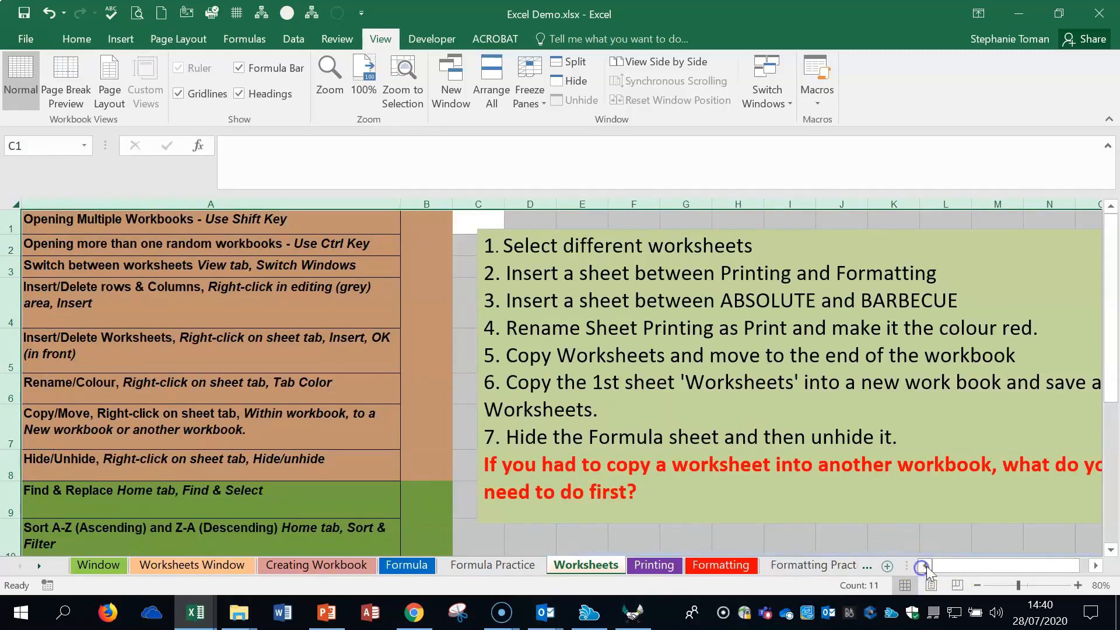
click(421, 360)
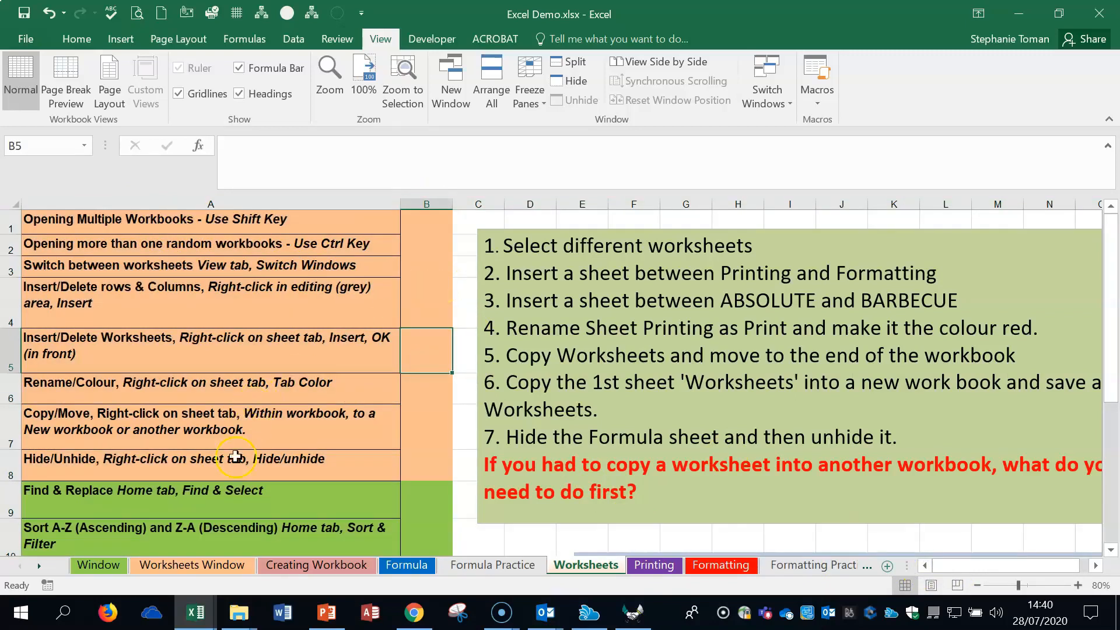
- Set up Find and Replace to look for Delete and replace it with Remove
click(239, 500)
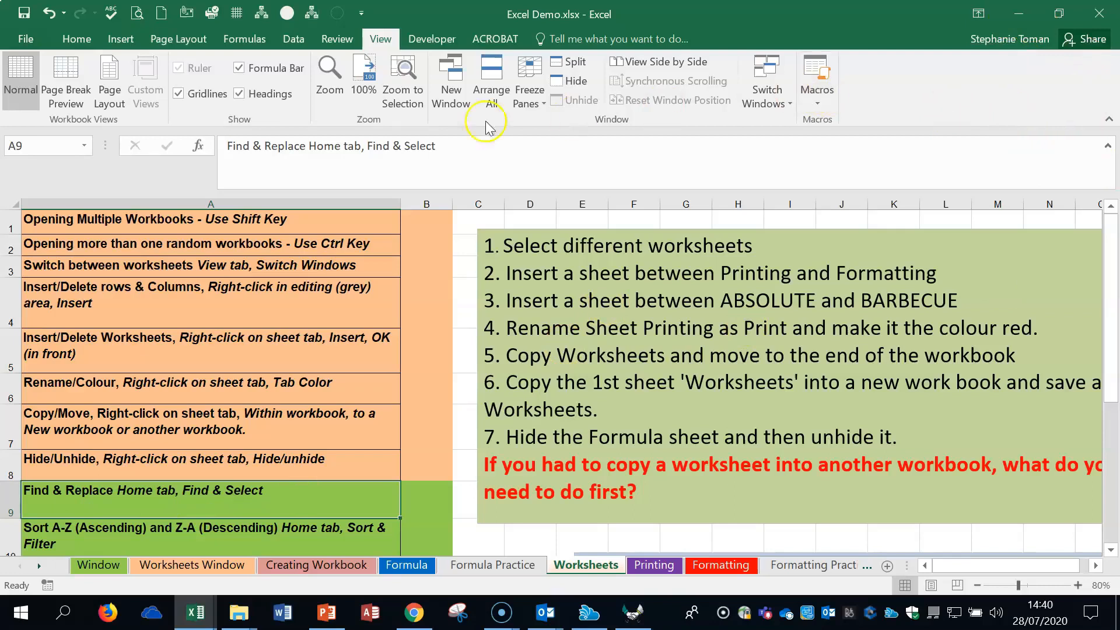
click(76, 38)
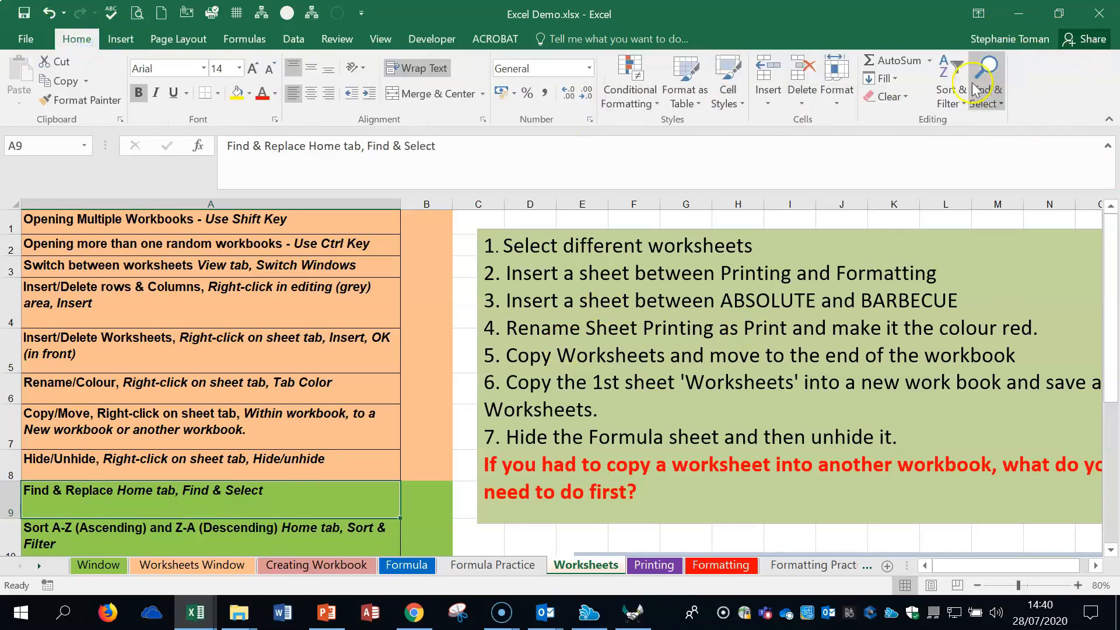
click(1001, 104)
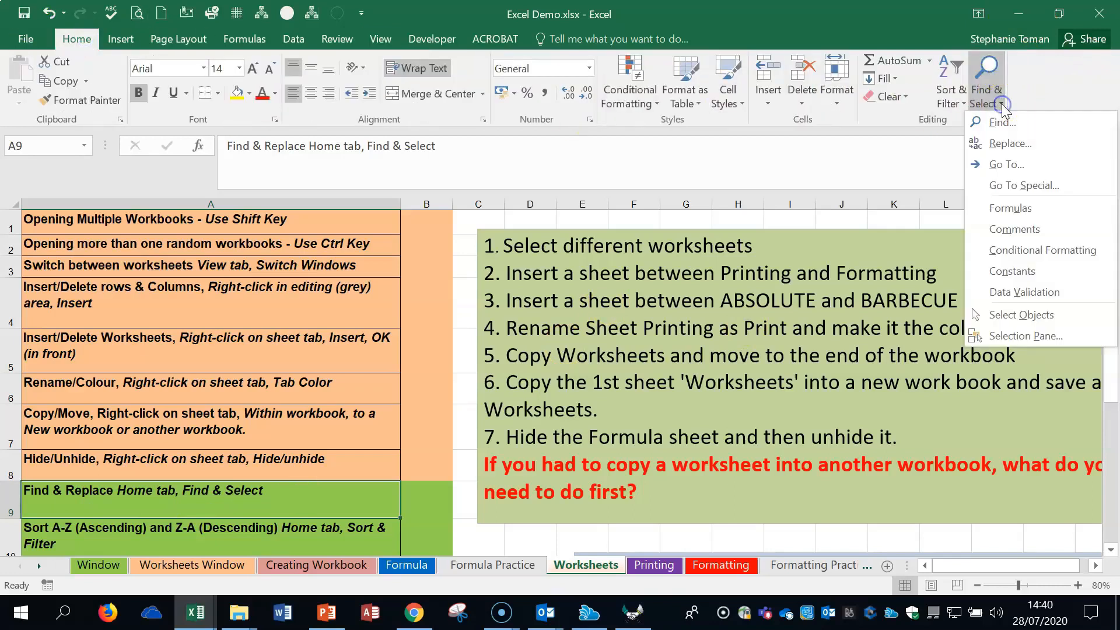
click(1035, 143)
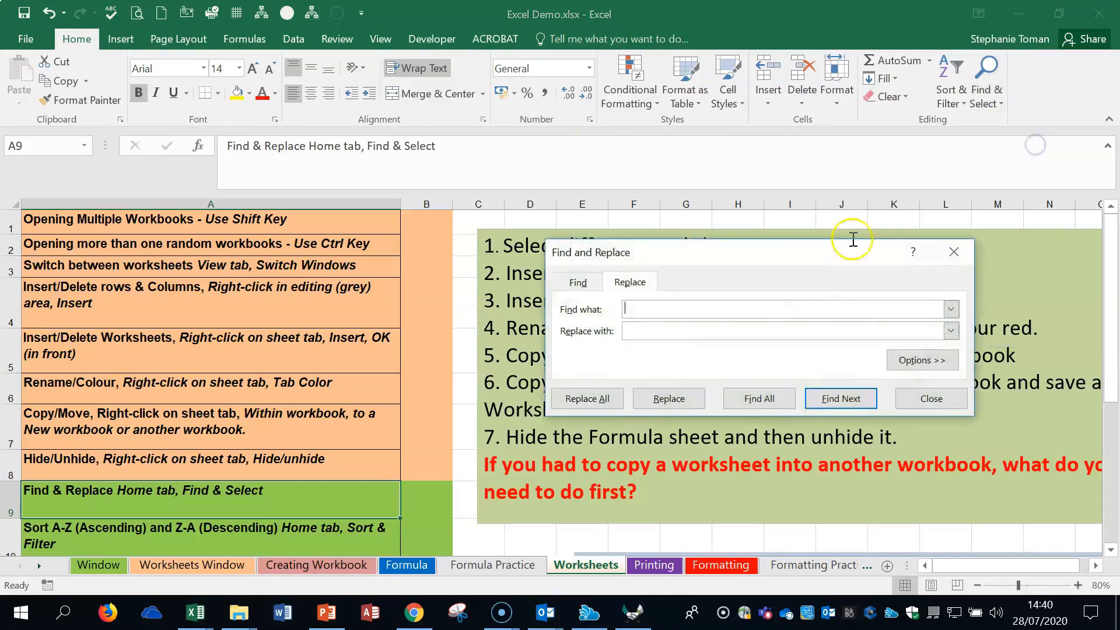
drag(767, 253, 913, 218)
click(711, 276)
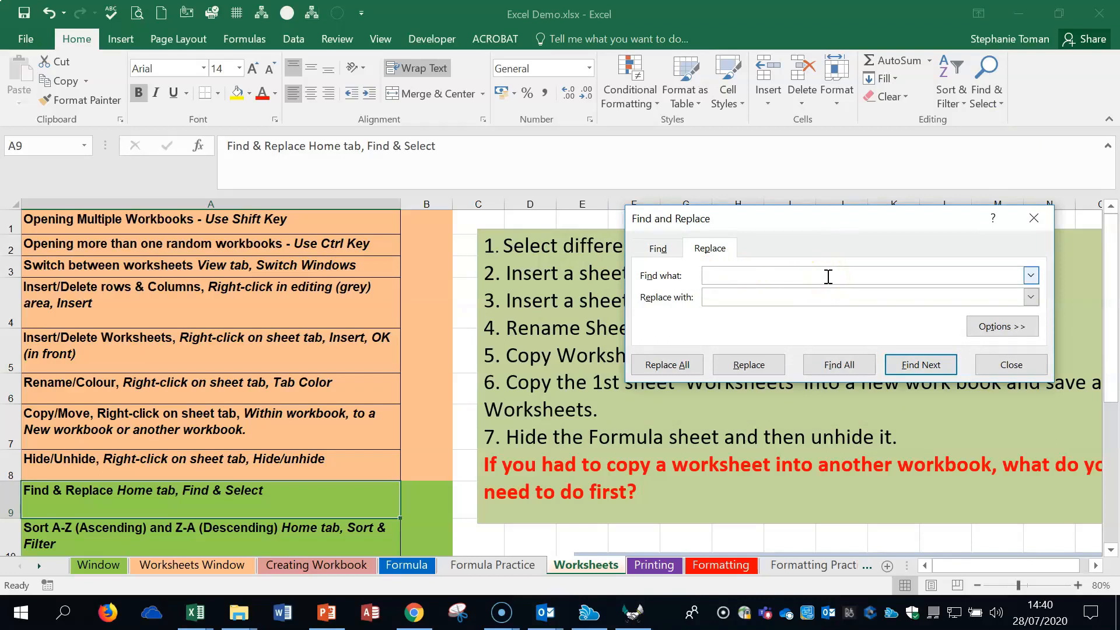
click(713, 275)
click(733, 301)
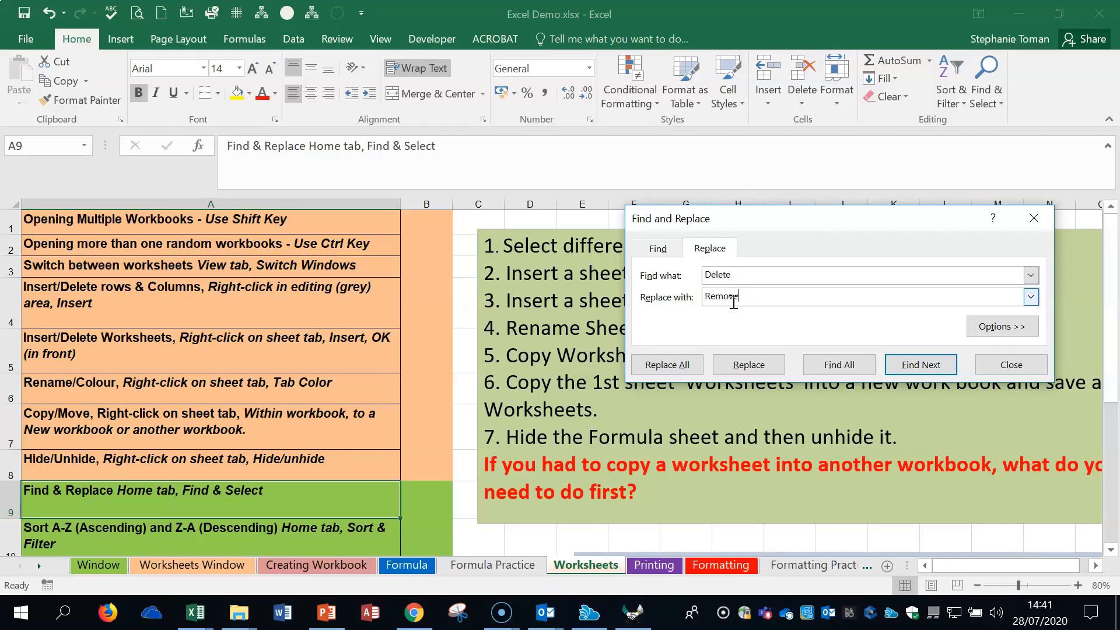
- Find all occurrences of Delete, enlarge the results list, step through the matches, and close Find and Replace without replacing
click(847, 367)
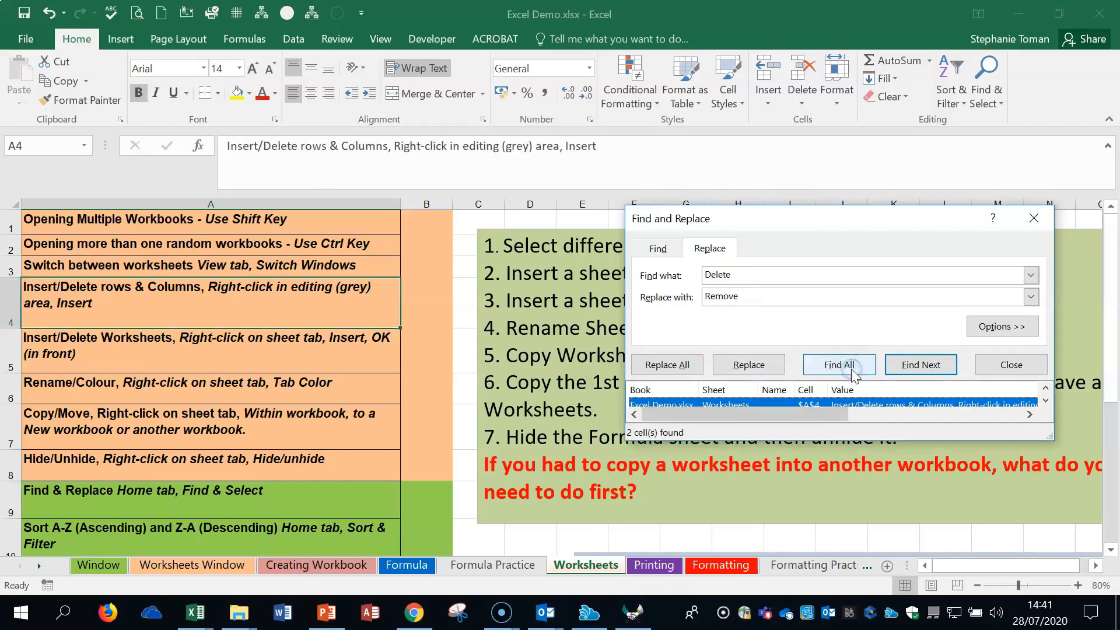
drag(908, 440, 908, 529)
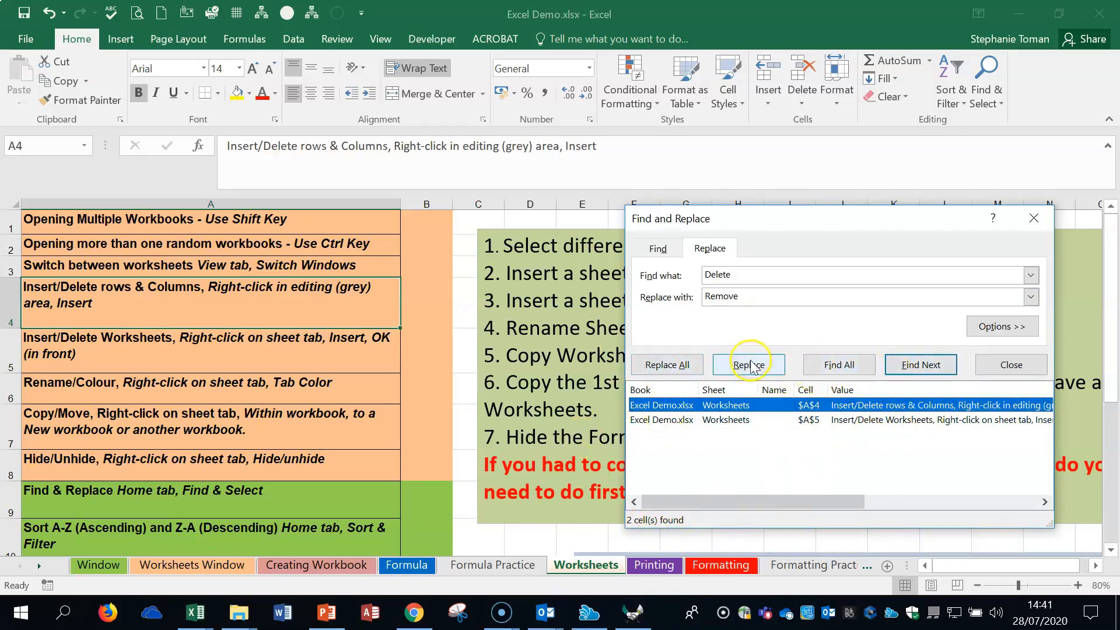
click(844, 366)
click(906, 367)
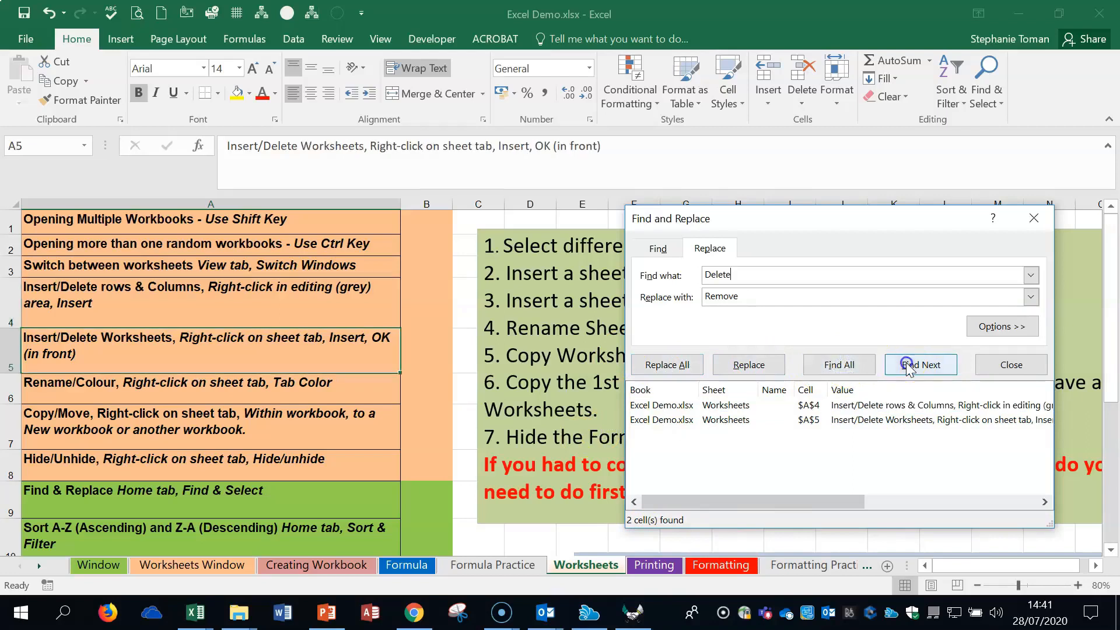
click(908, 367)
click(908, 367)
click(1035, 219)
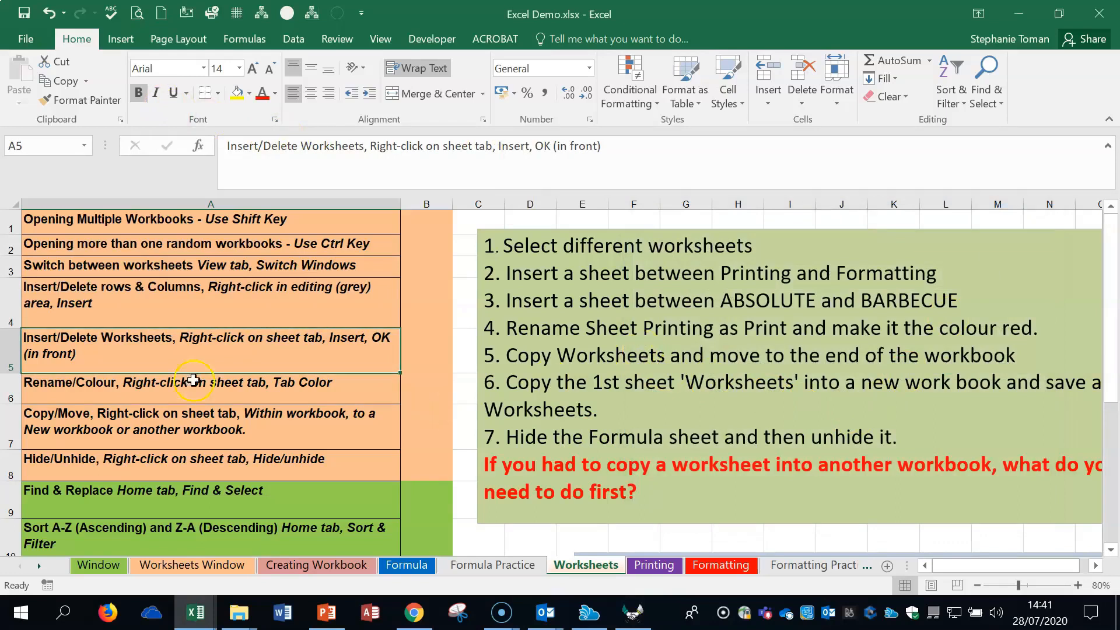
- Sort the list of worksheet topics in column A from A to Z, starting from cell A4
click(276, 505)
scroll(299, 499, down, 1)
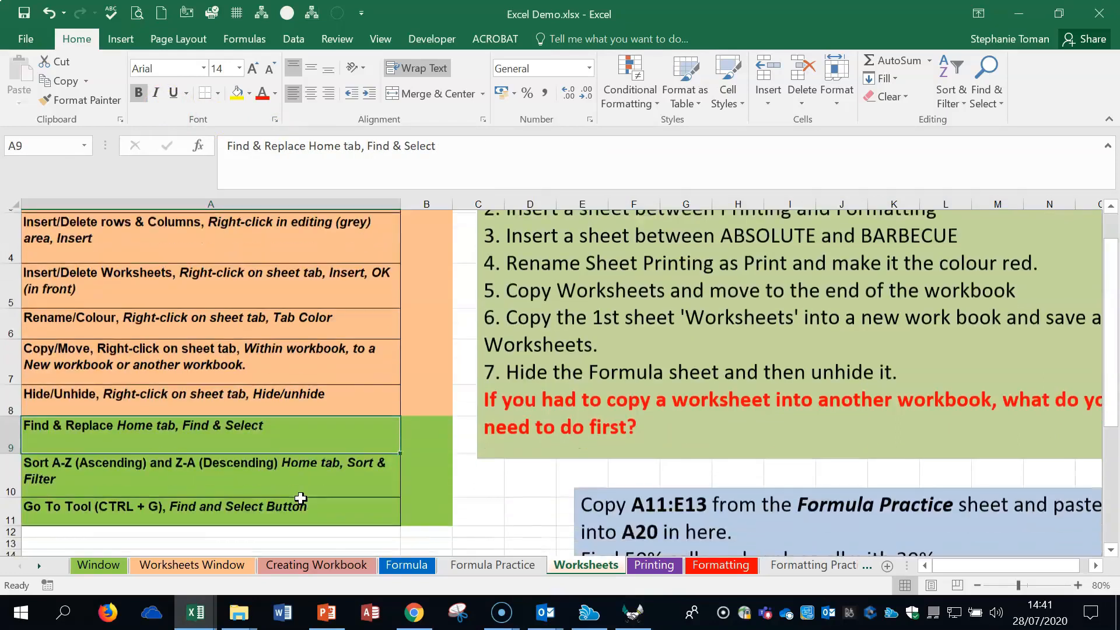
click(249, 480)
click(150, 225)
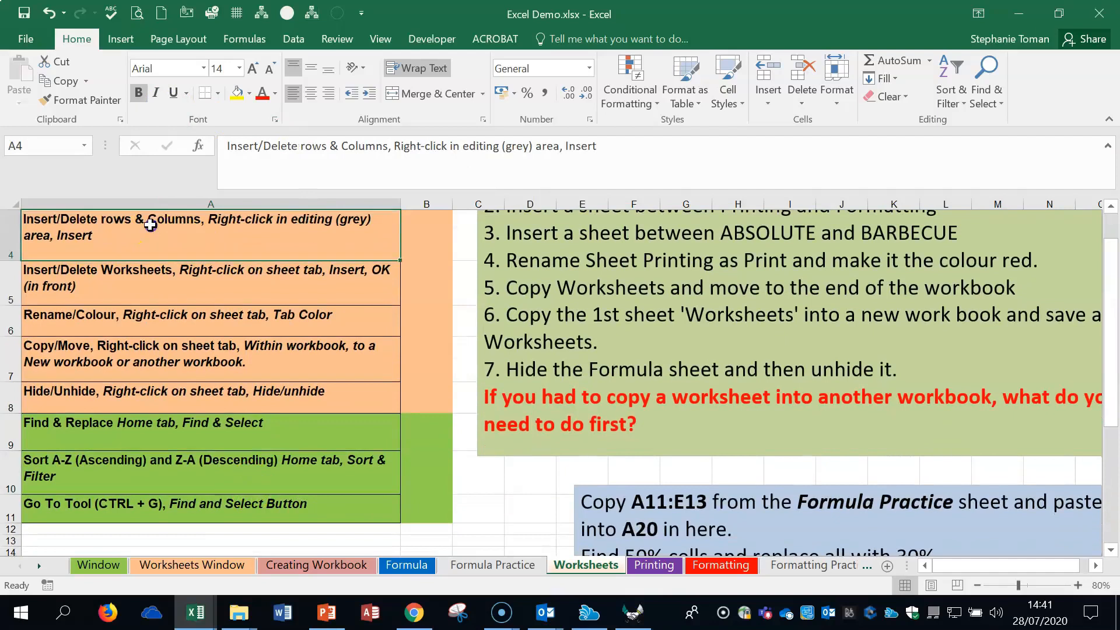
drag(151, 225, 150, 490)
click(158, 248)
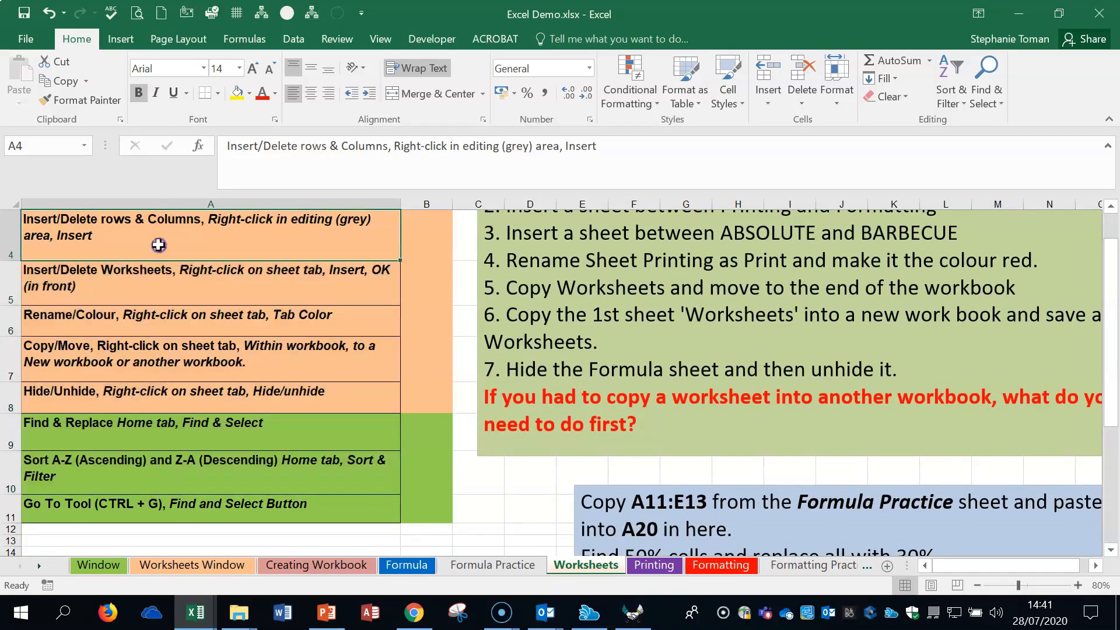
click(953, 99)
click(986, 123)
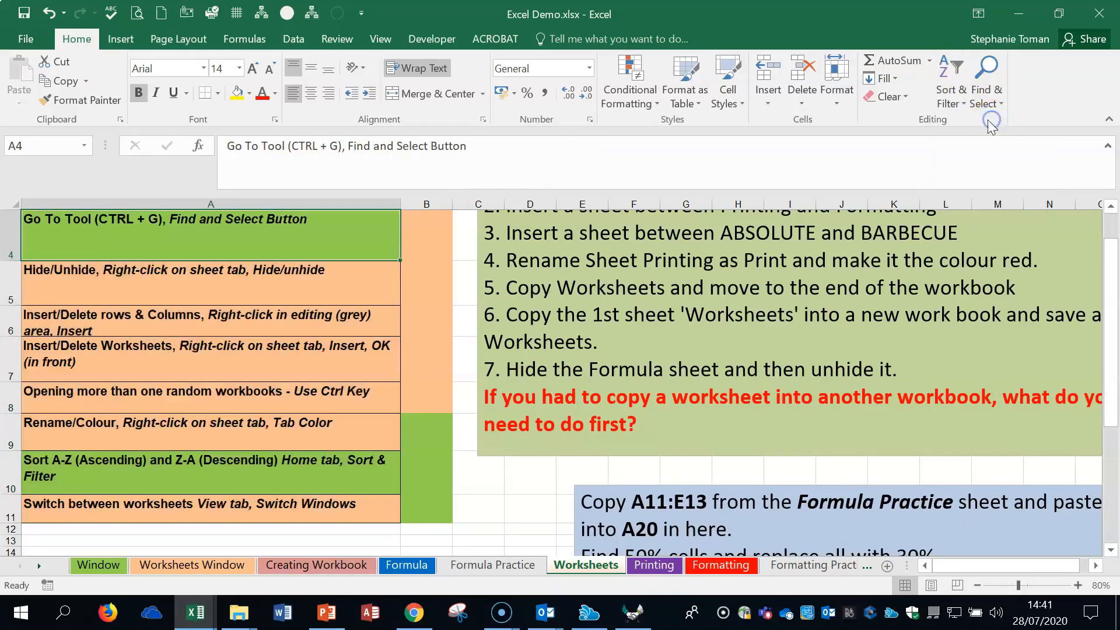
- Re-sort the column A topics from Z to A and select cell A7 within the list
click(957, 104)
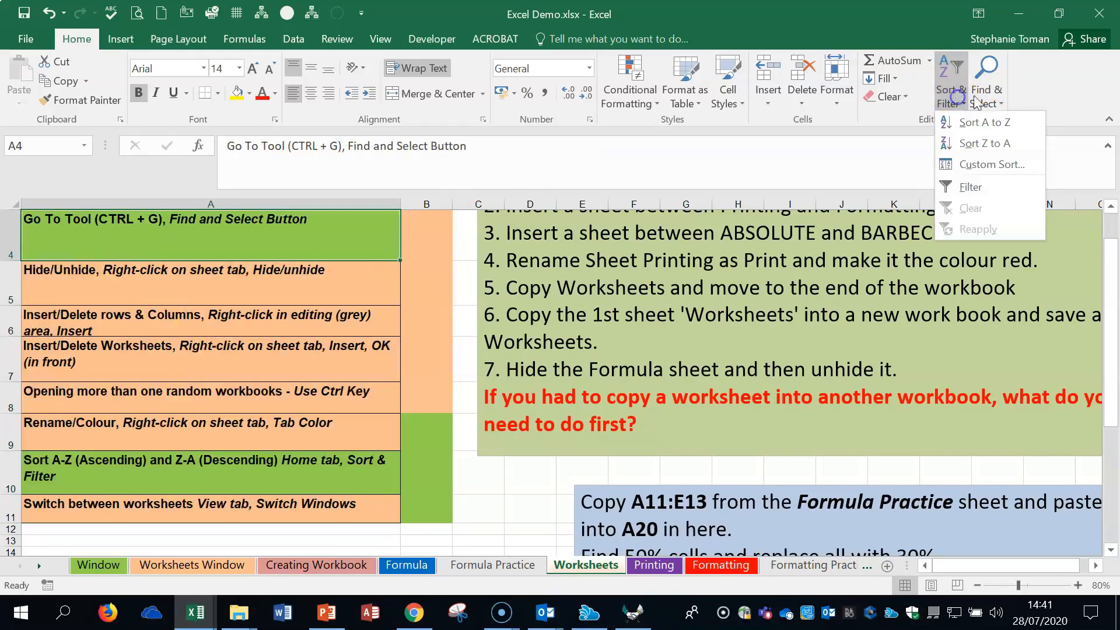
click(986, 144)
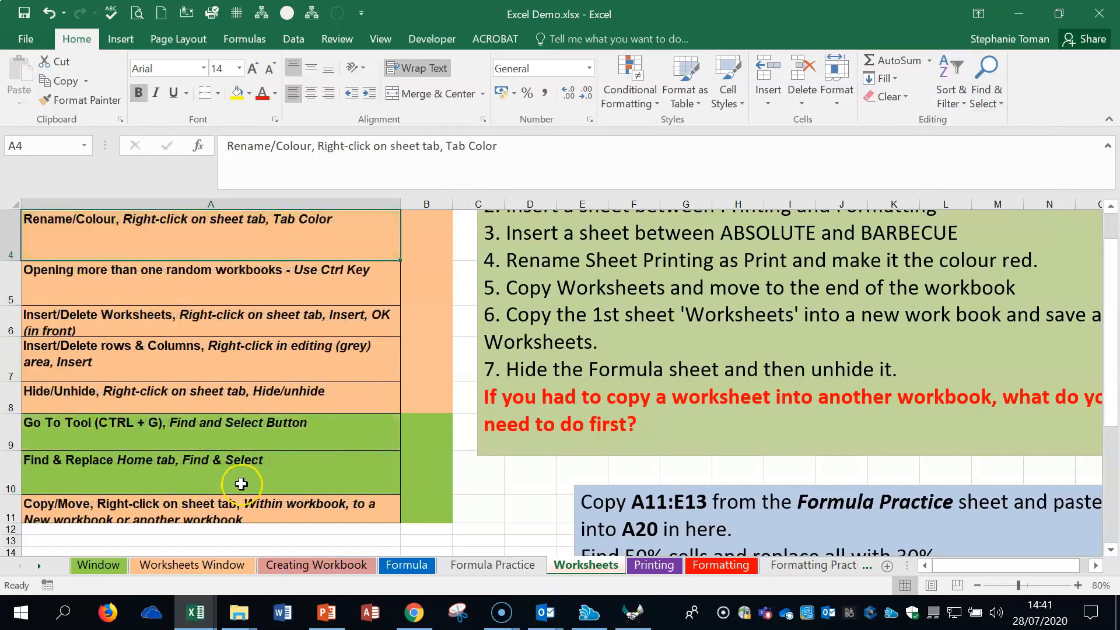
click(242, 482)
click(275, 357)
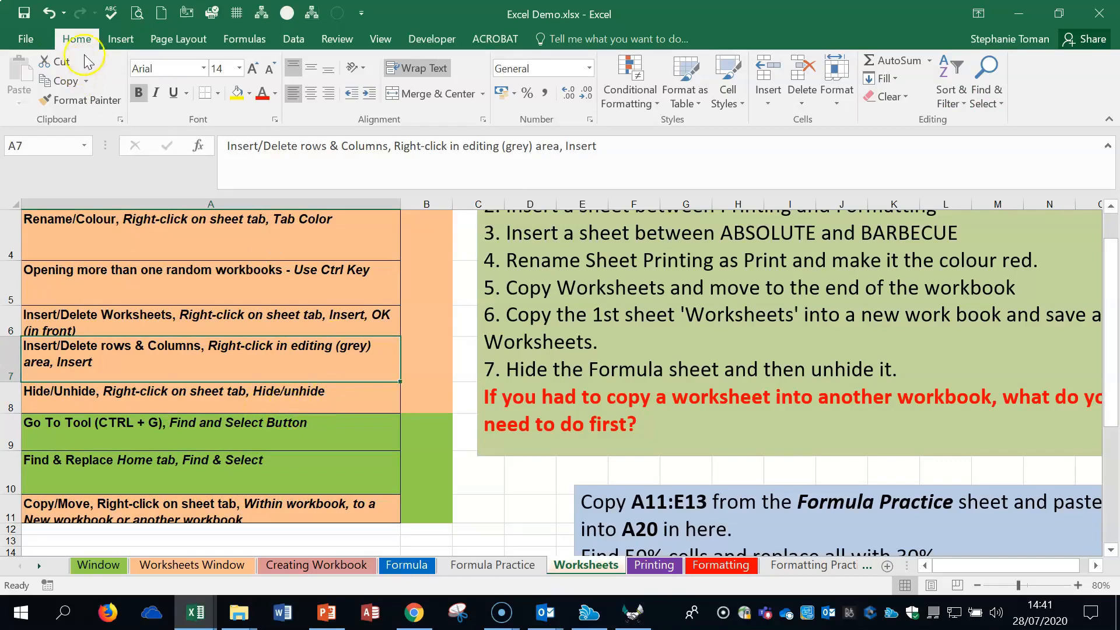
- Undo both sorts of column A and redo the column widening that was undone along with them
click(50, 14)
click(50, 15)
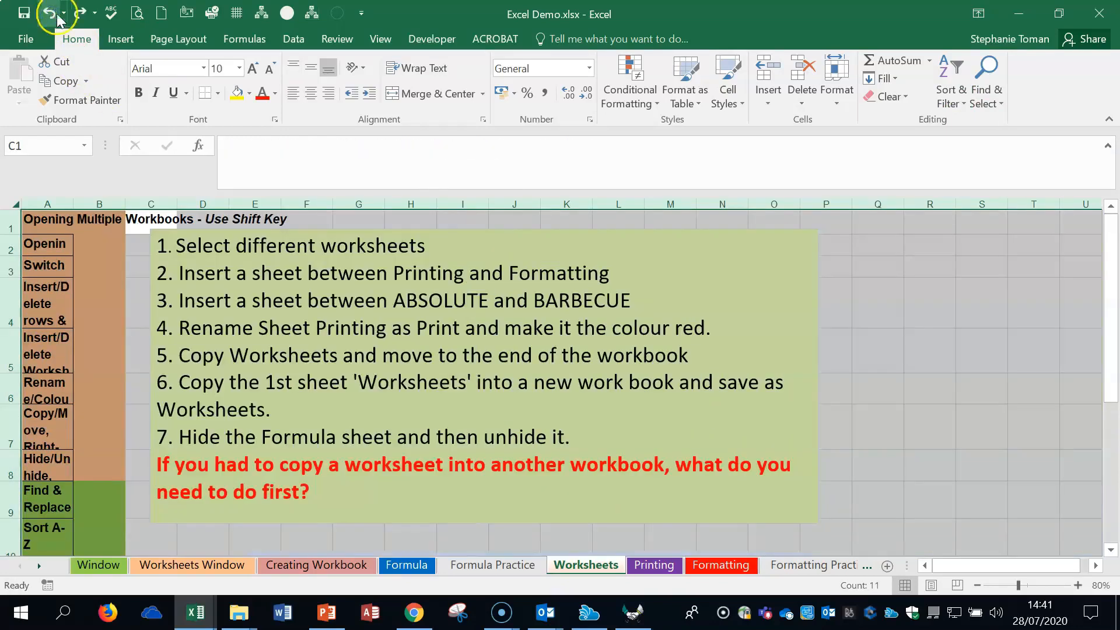
click(80, 13)
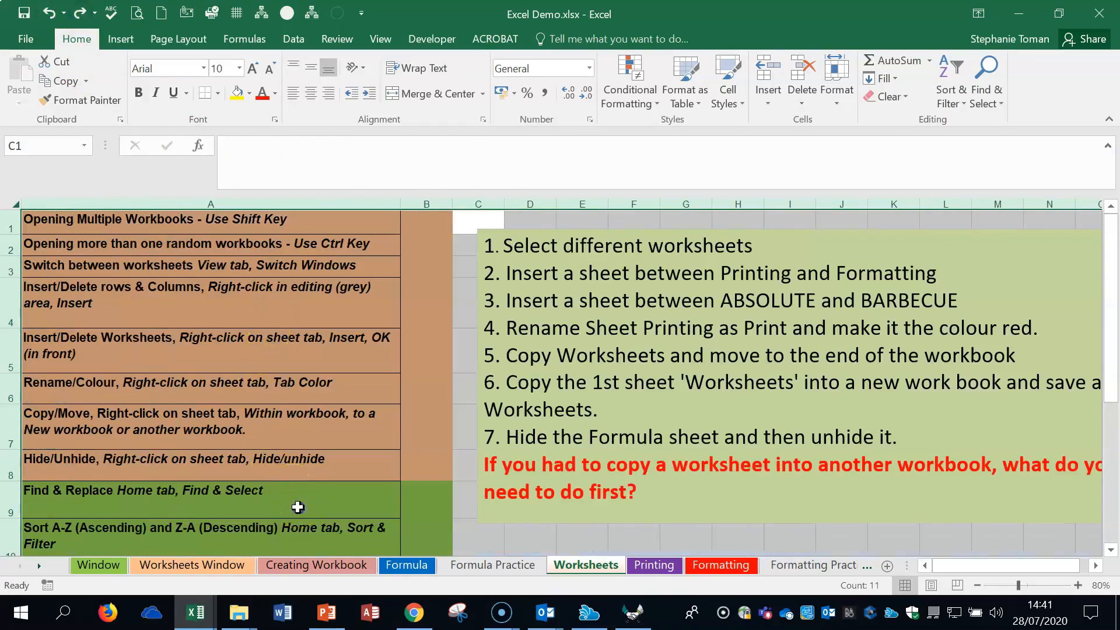
- Open the Go To dialog from cell A11, close it without choosing a reference, and select cell C18
click(297, 507)
scroll(334, 465, down, 2)
click(240, 388)
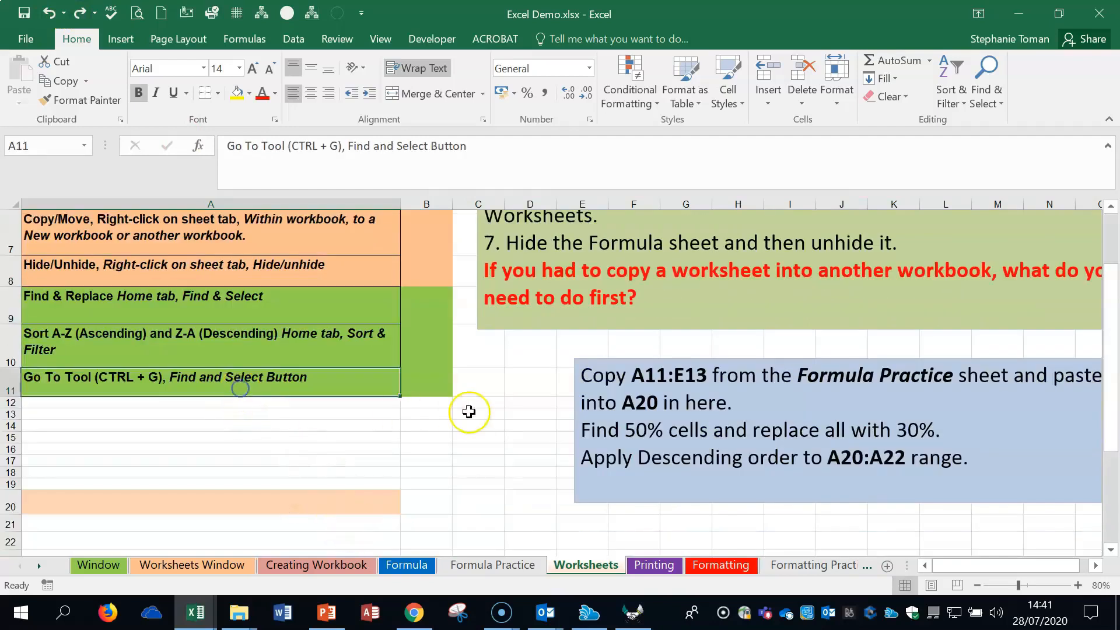
key(ctrl+g)
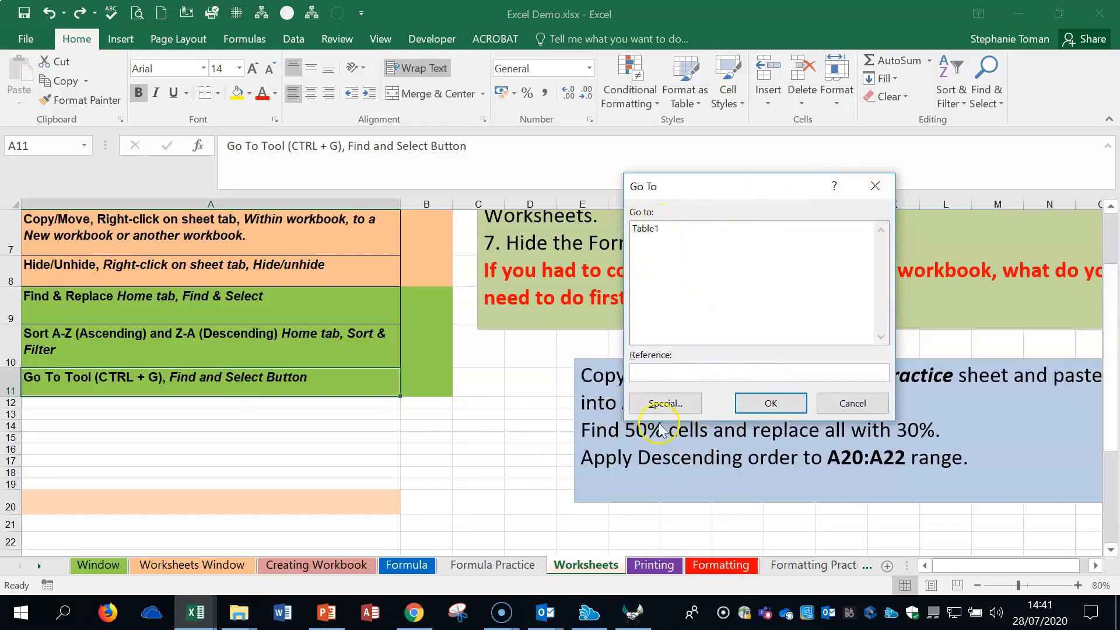
click(853, 404)
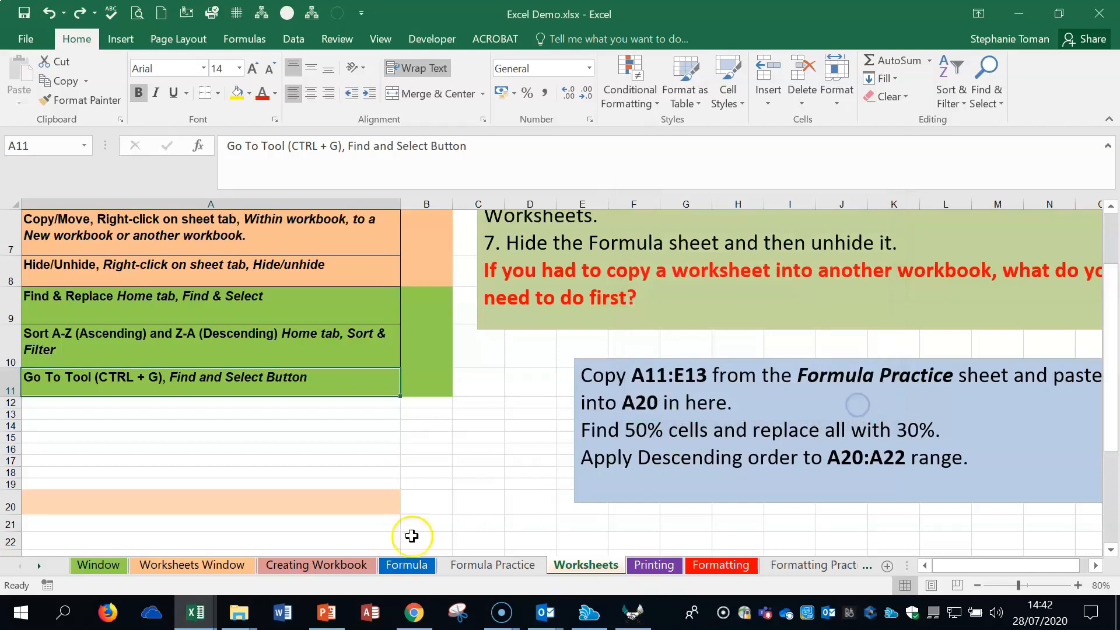
click(440, 472)
click(499, 474)
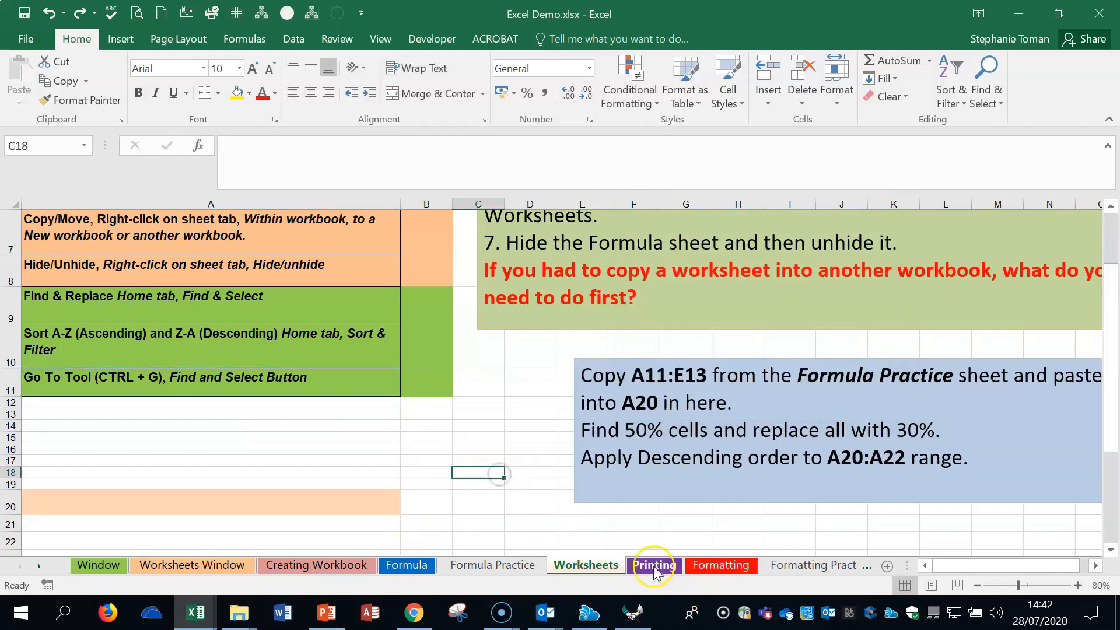